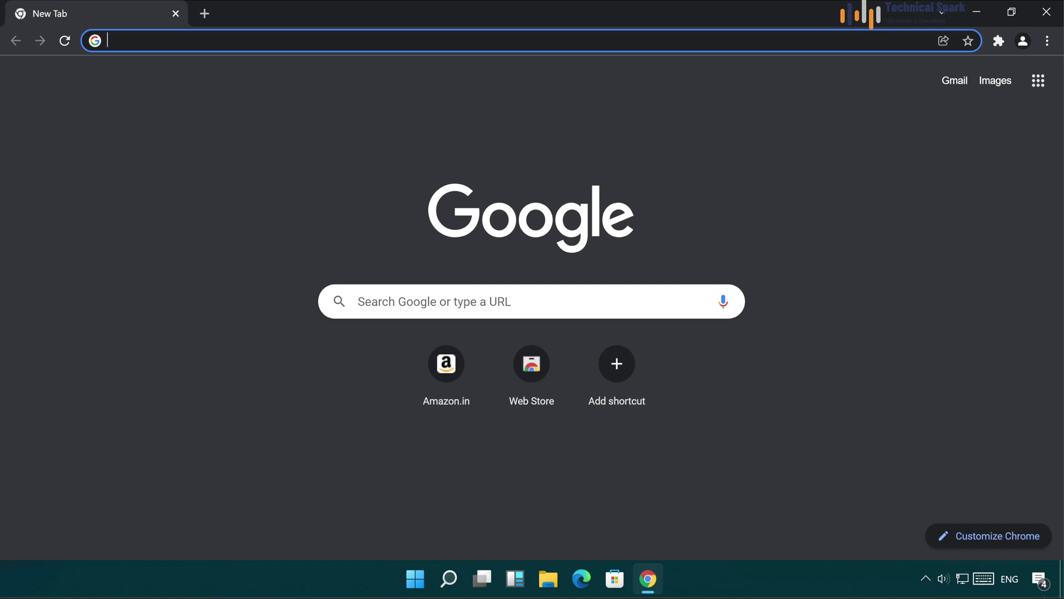
- Search the web for "tree size" and open the JAM Software page for TreeSize Free
type("tree size")
key("Return")
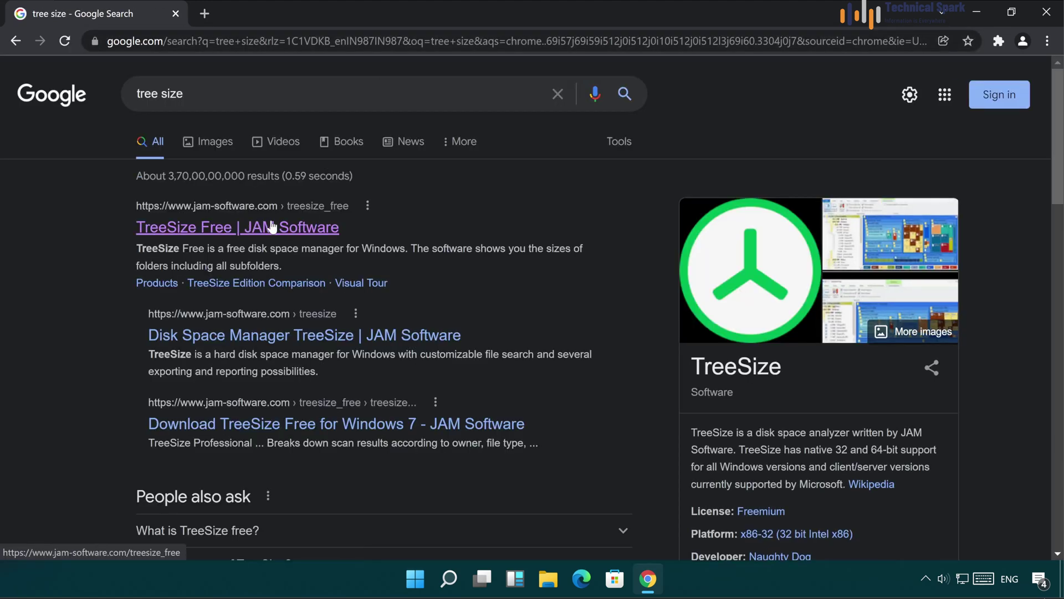
left_click(259, 233)
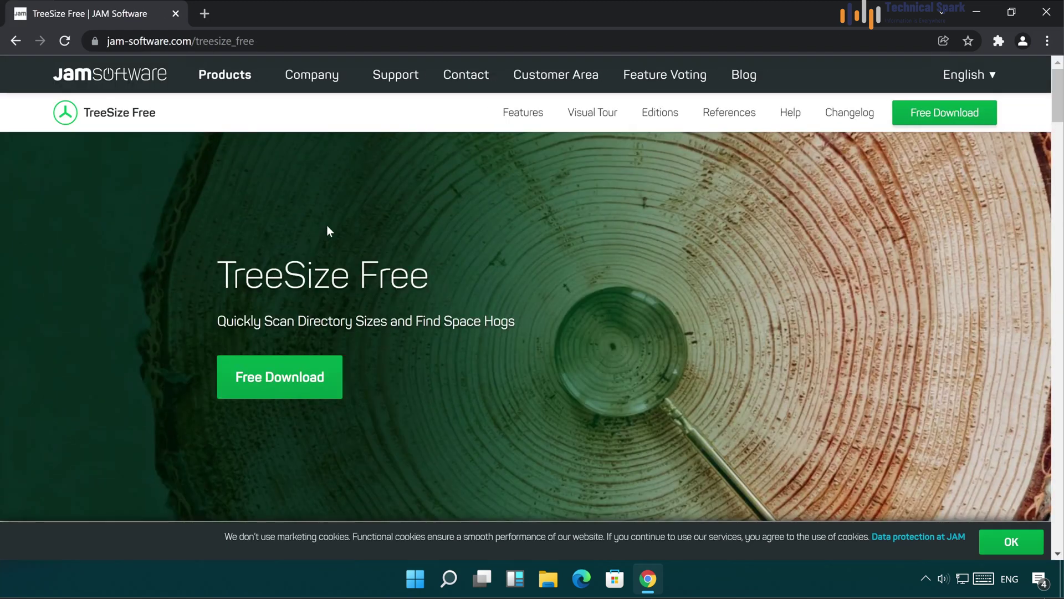
- Go to the edition overview and examine which features TreeSize Free, Personal and Professional each offer
left_click(277, 376)
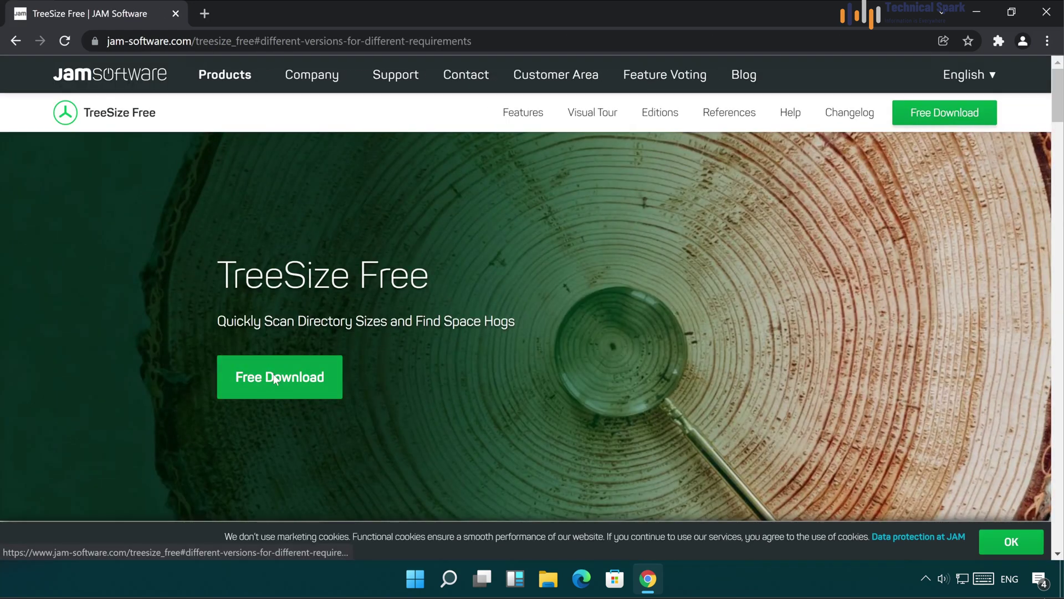
scroll(374, 284, "down", 3)
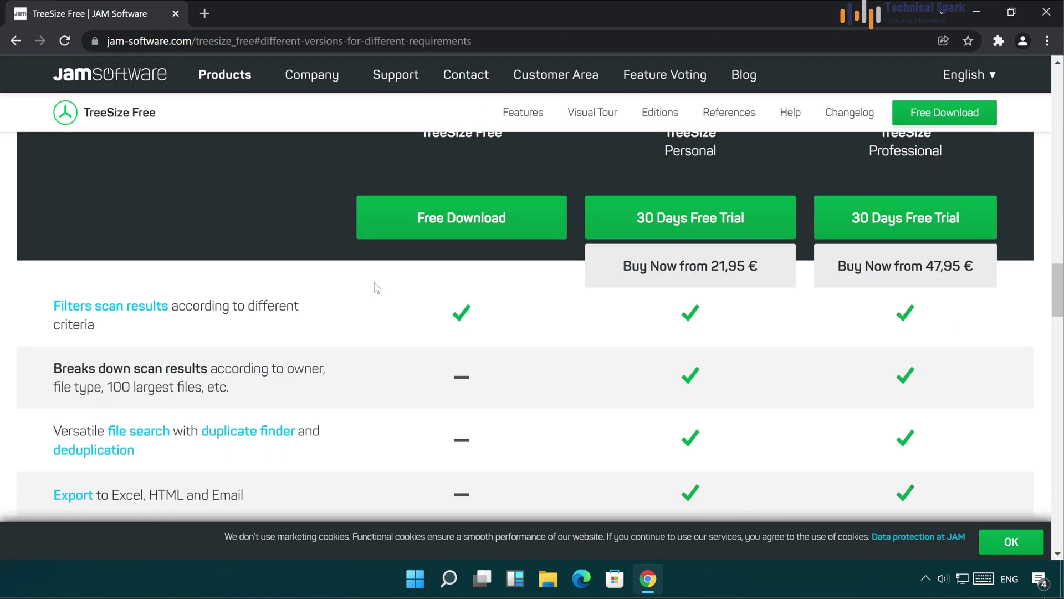
scroll(375, 284, "up", 1)
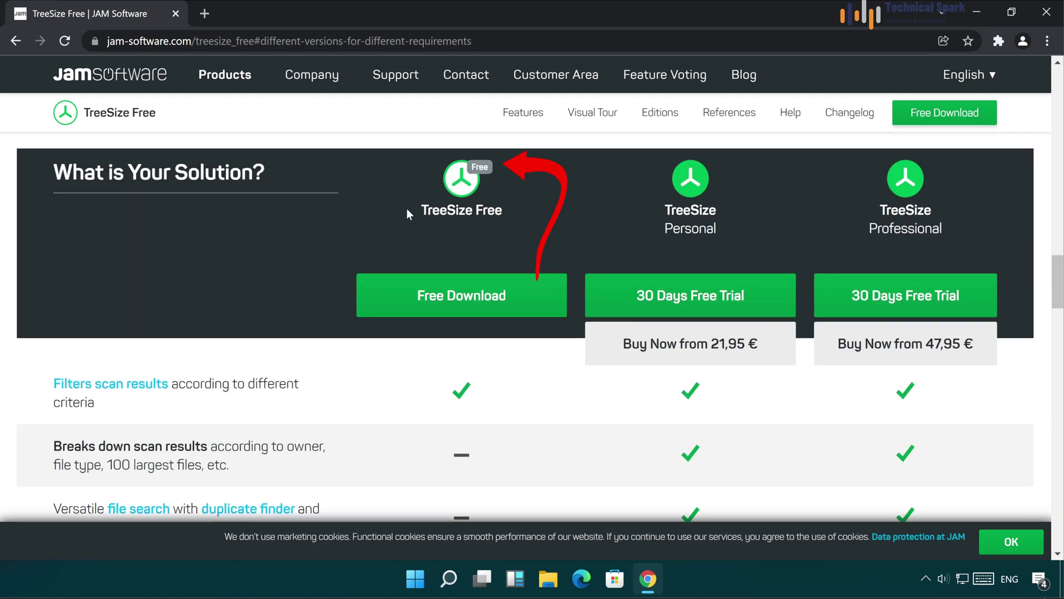
left_click_drag(407, 209, 495, 211)
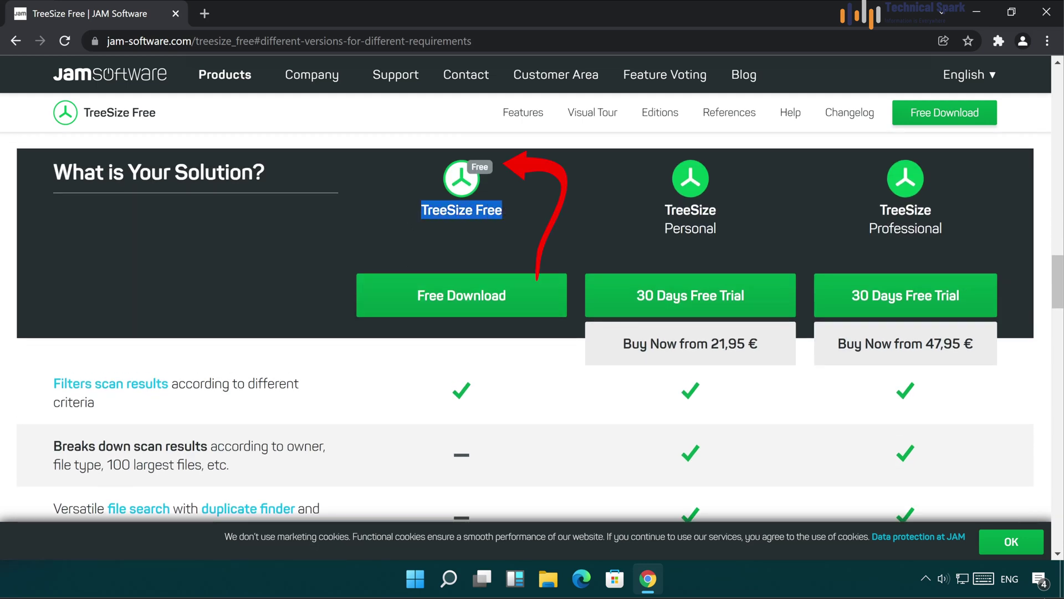
double_click(480, 166)
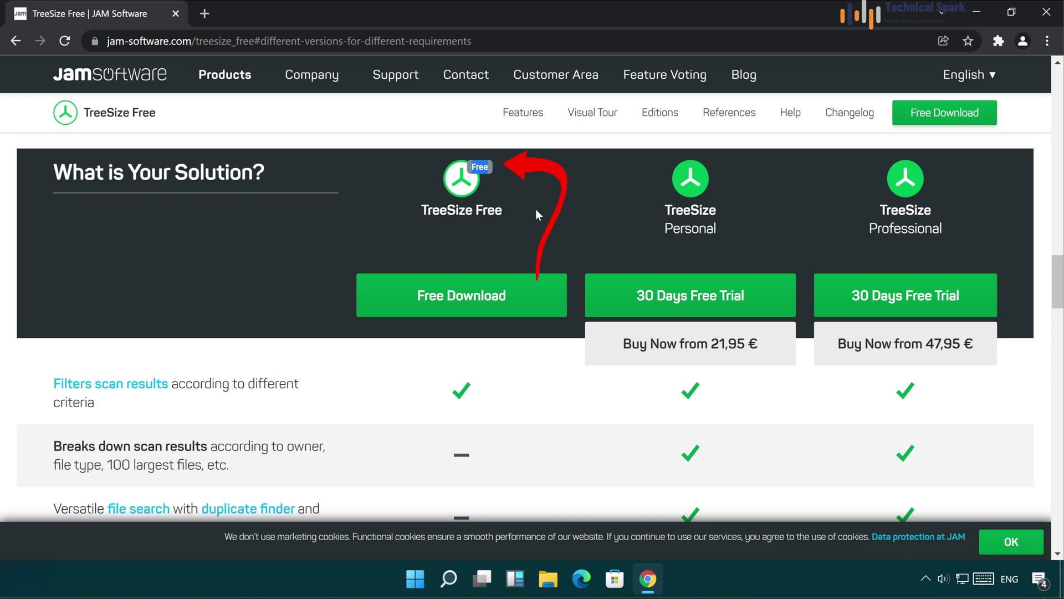
scroll(516, 222, "down", 1)
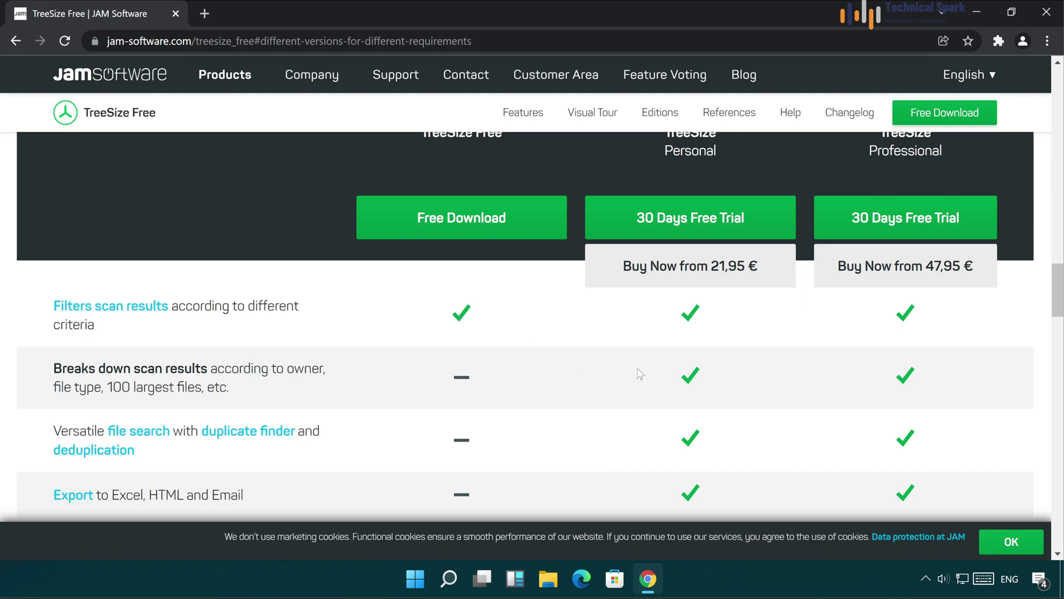
scroll(668, 258, "up", 2)
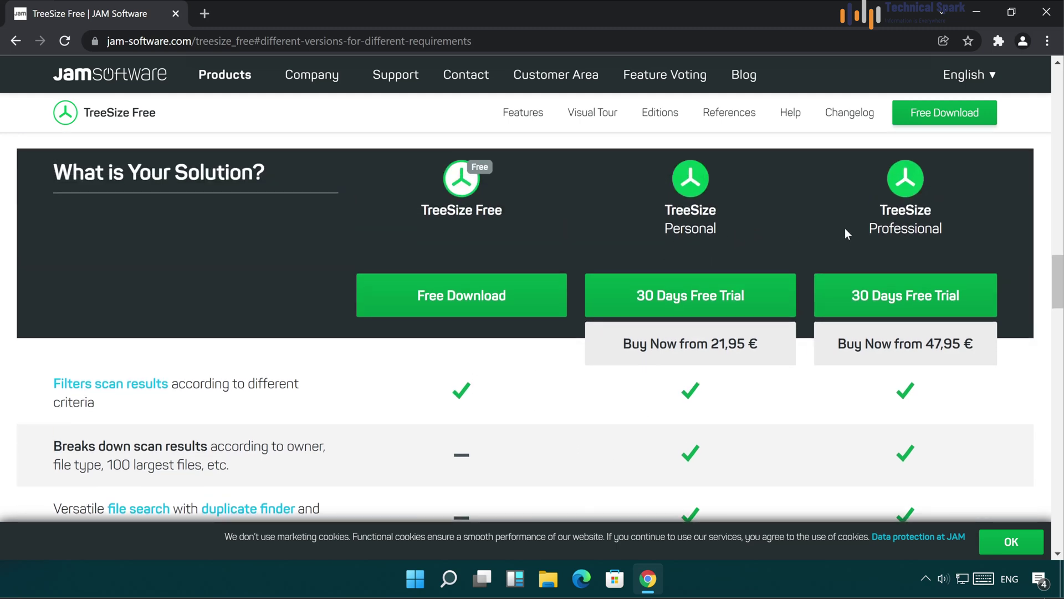
scroll(784, 364, "down", 4)
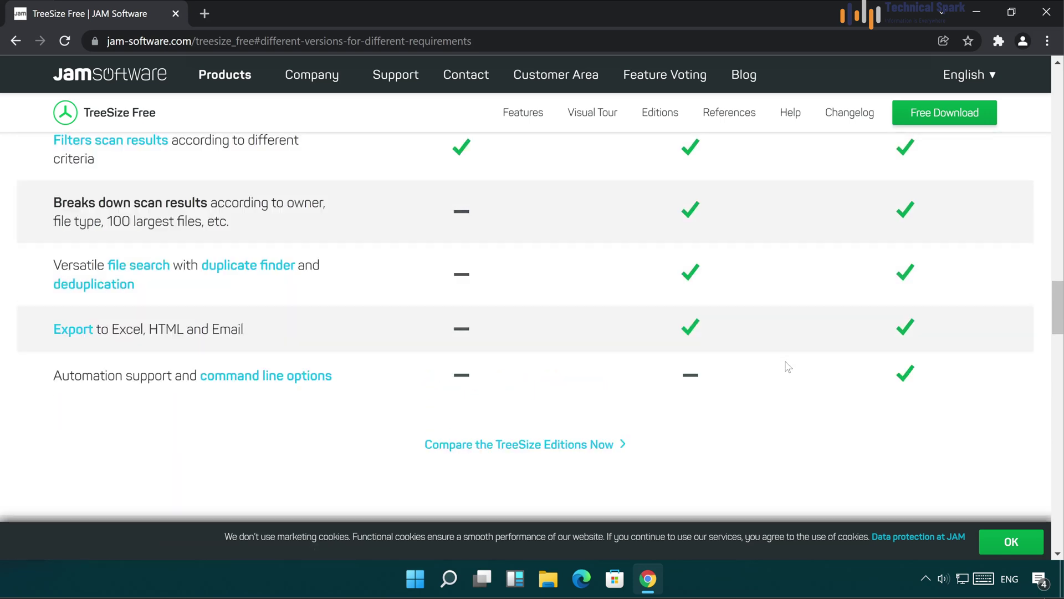
scroll(785, 366, "up", 4)
- Download the freeware edition as TreeSizeFreeSetup.exe, choosing the version with installer
left_click(456, 300)
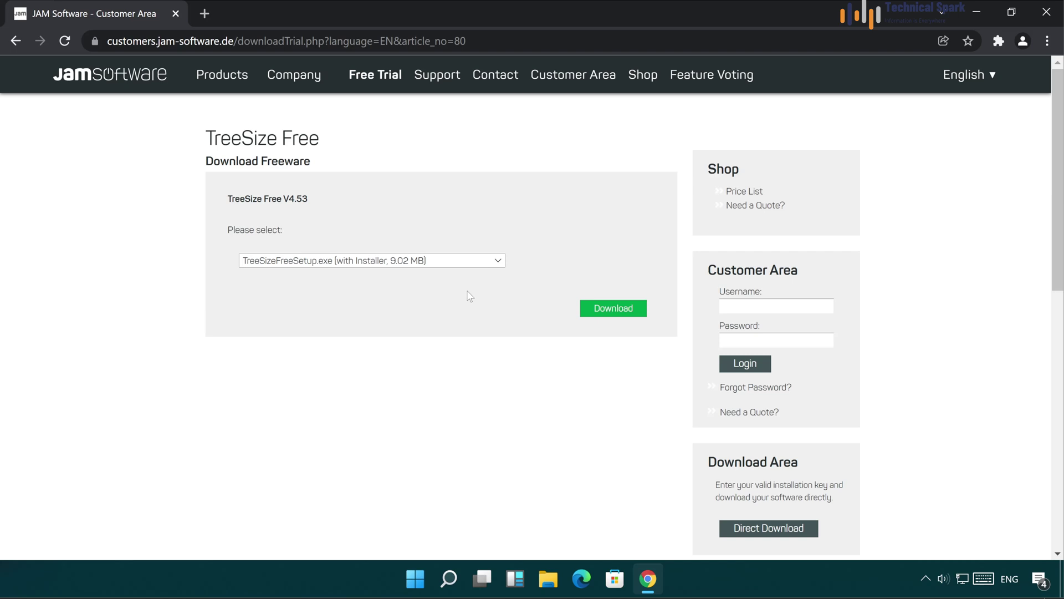
left_click(448, 266)
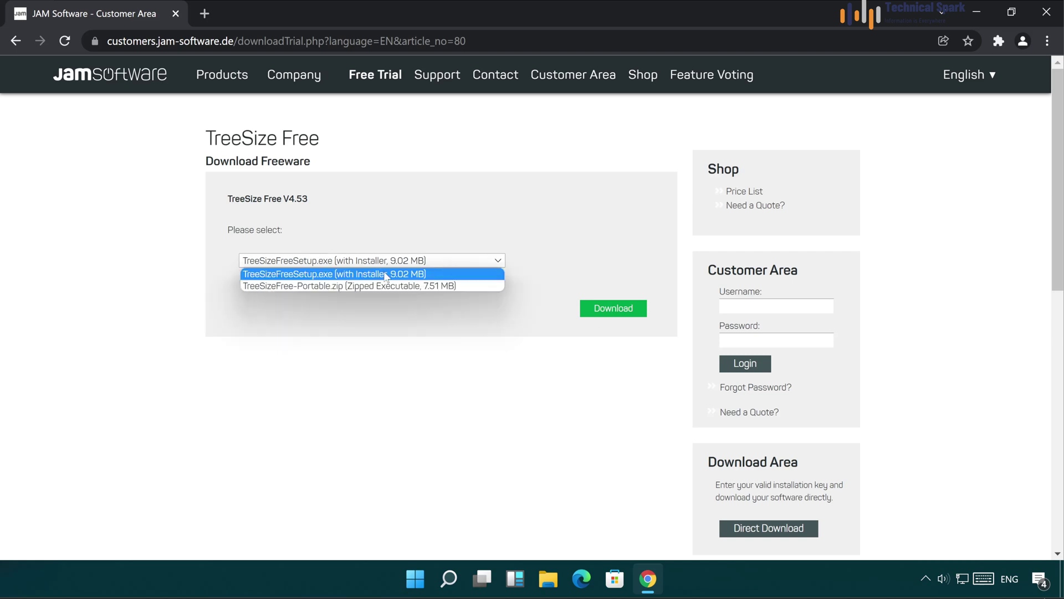
left_click(336, 276)
left_click(606, 312)
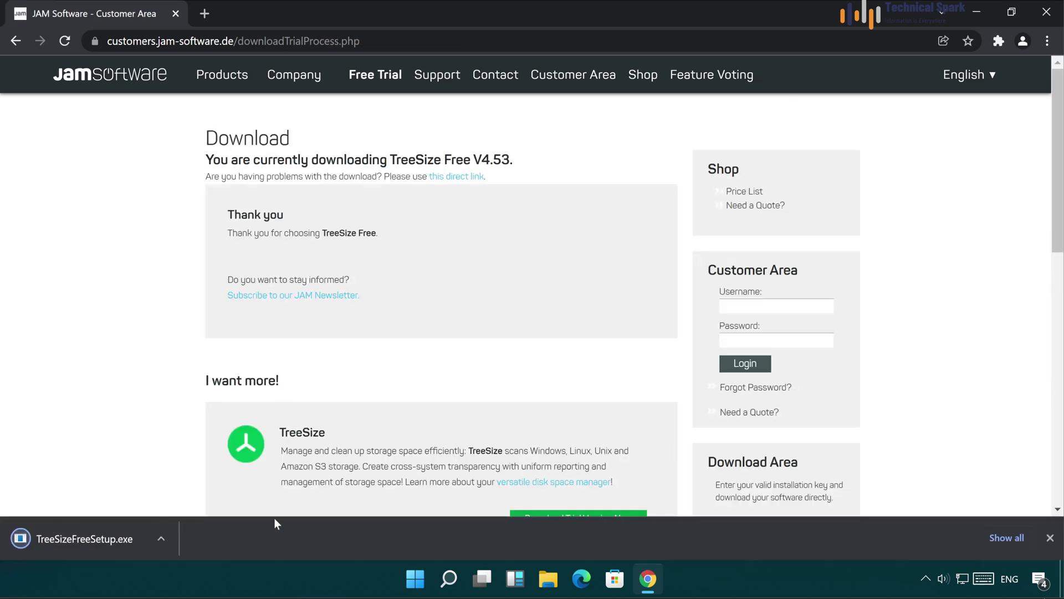
- Show the downloaded TreeSizeFreeSetup in its folder, run it and approve the permission request
left_click(160, 539)
left_click(204, 488)
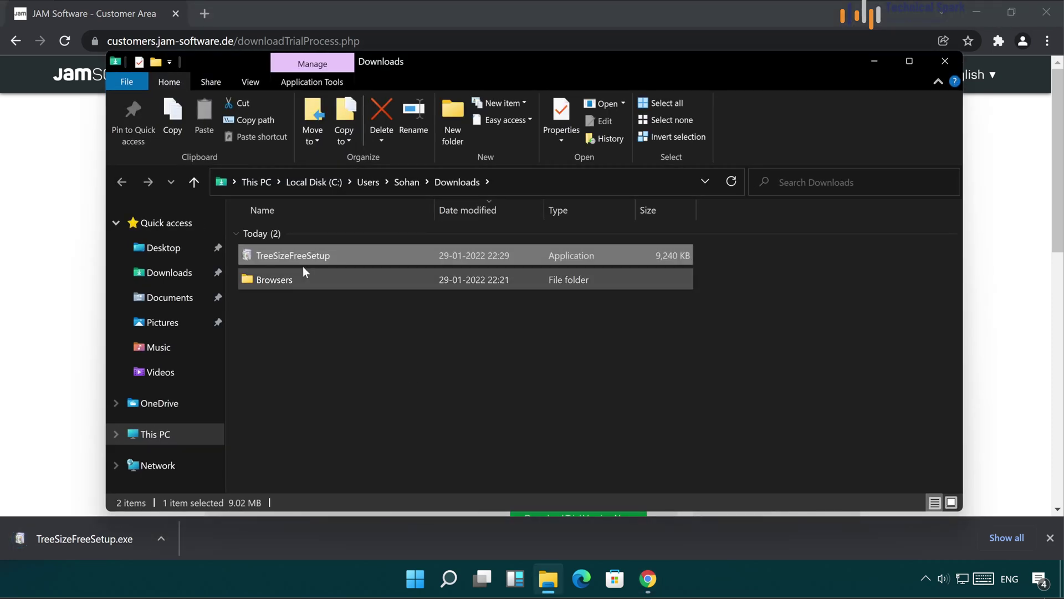
right_click(302, 255)
left_click(367, 278)
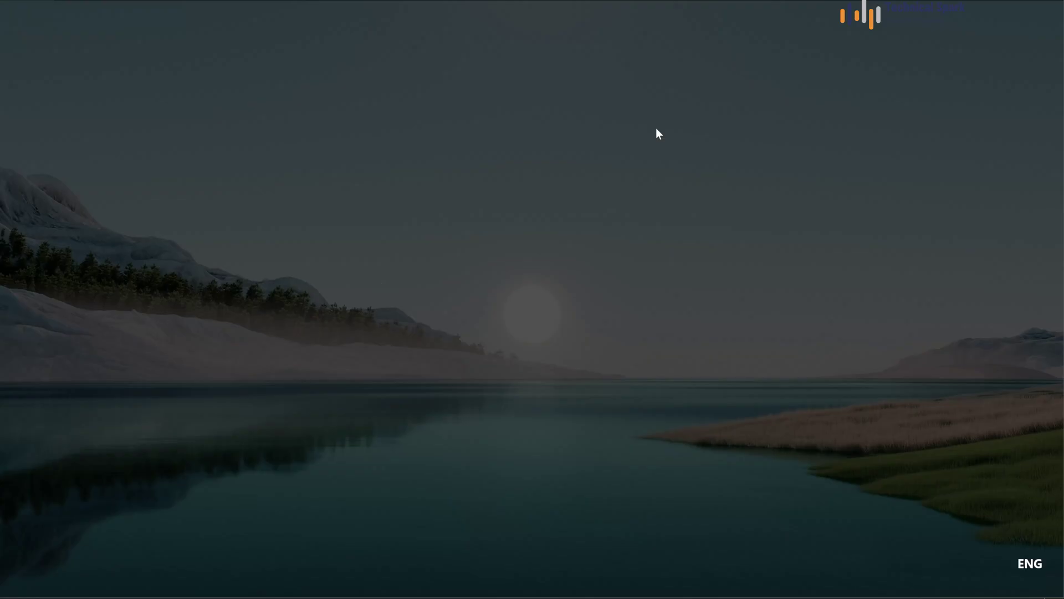
left_click(480, 391)
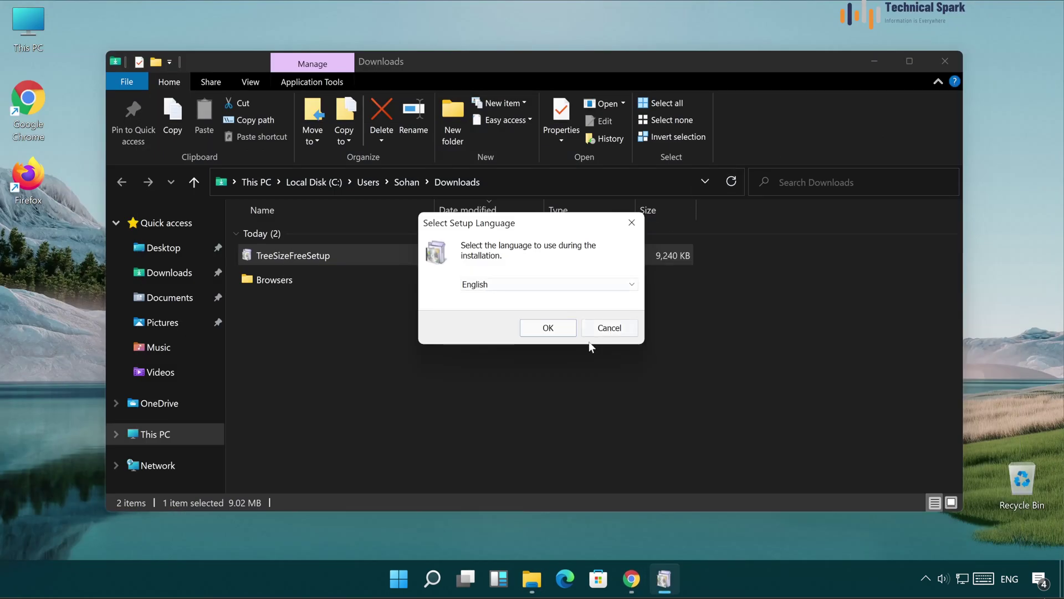
- Use English as the setup language, accept the license agreement and keep the default destination folder
left_click(551, 328)
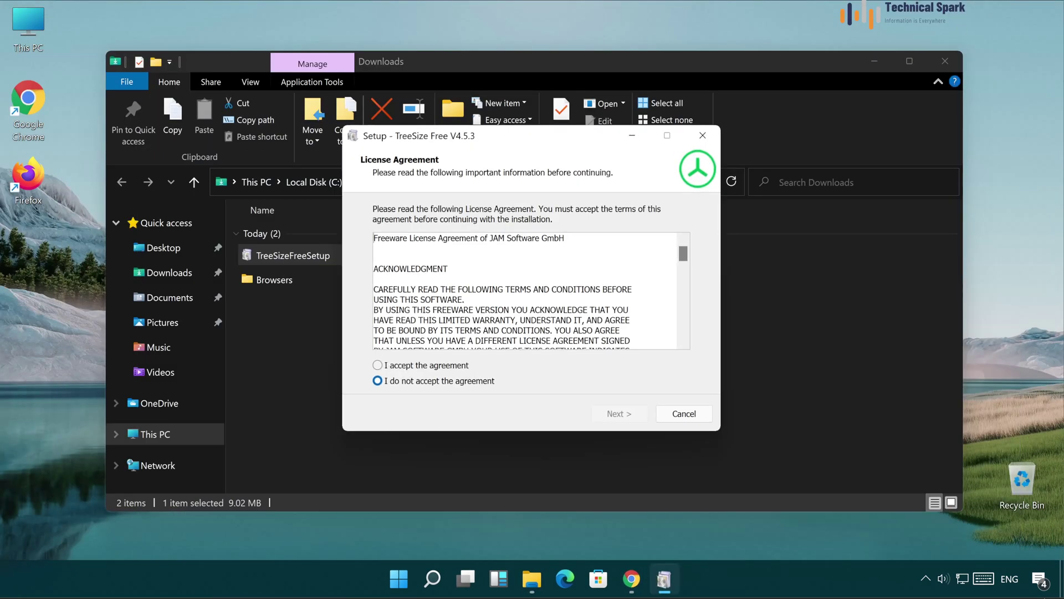
left_click(615, 415)
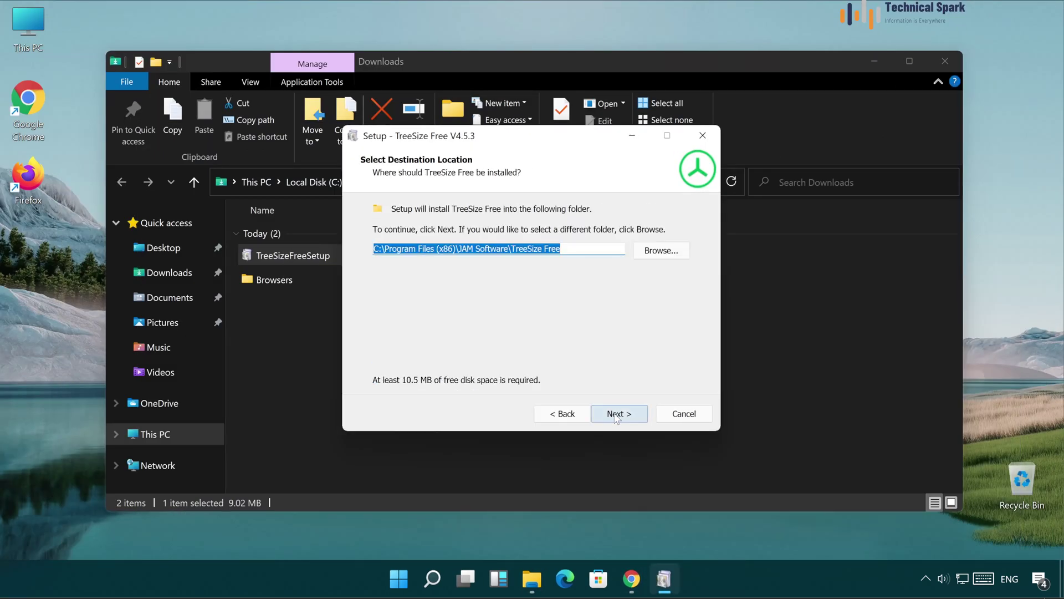
left_click(619, 414)
- Install TreeSize Free with a desktop shortcut for the current user only, and finish setup by launching it as administrator
left_click(448, 259)
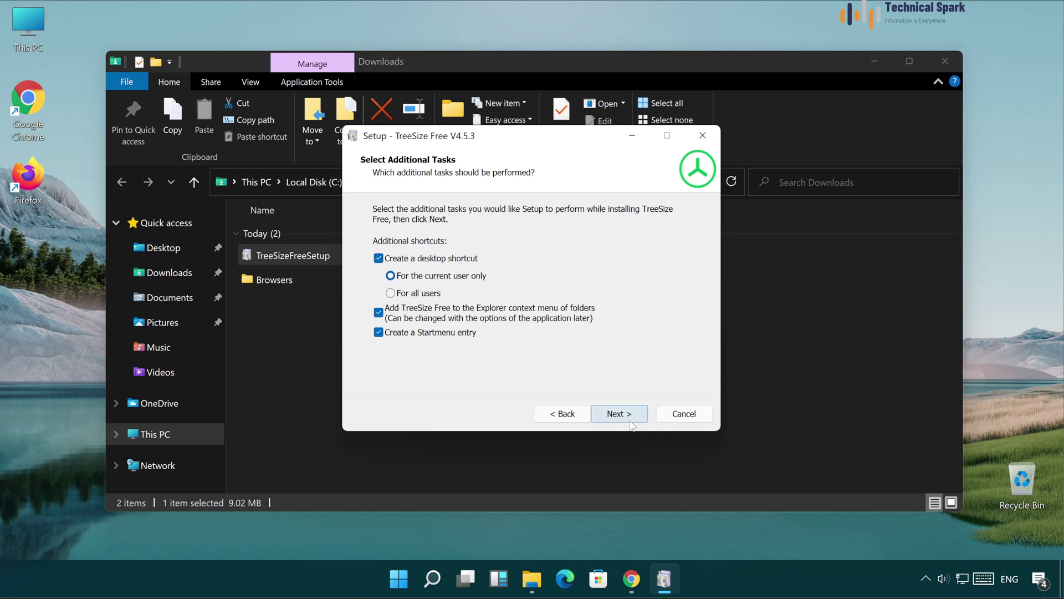
left_click(617, 414)
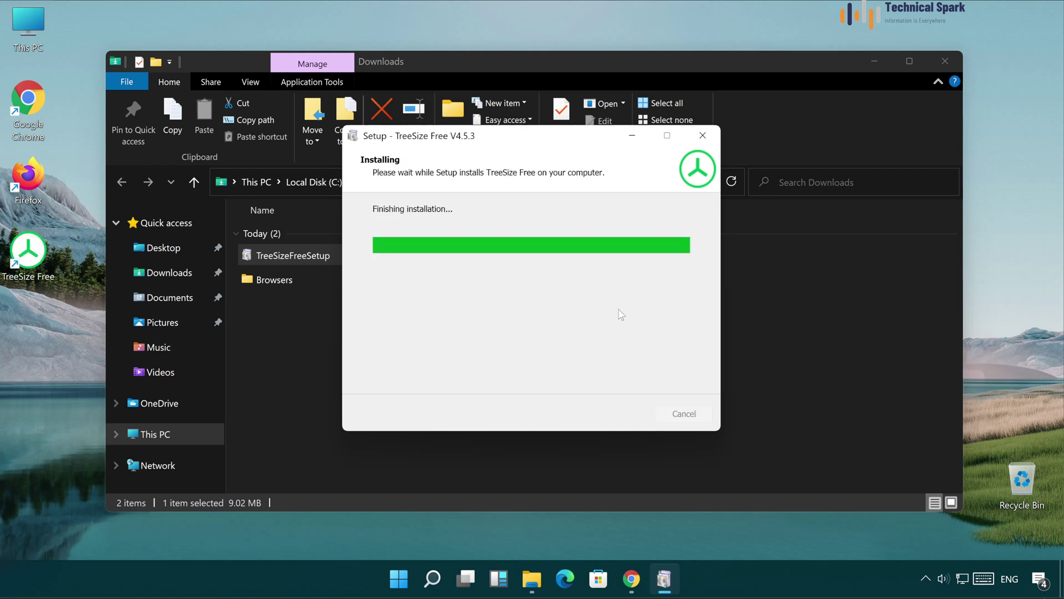
left_click(553, 292)
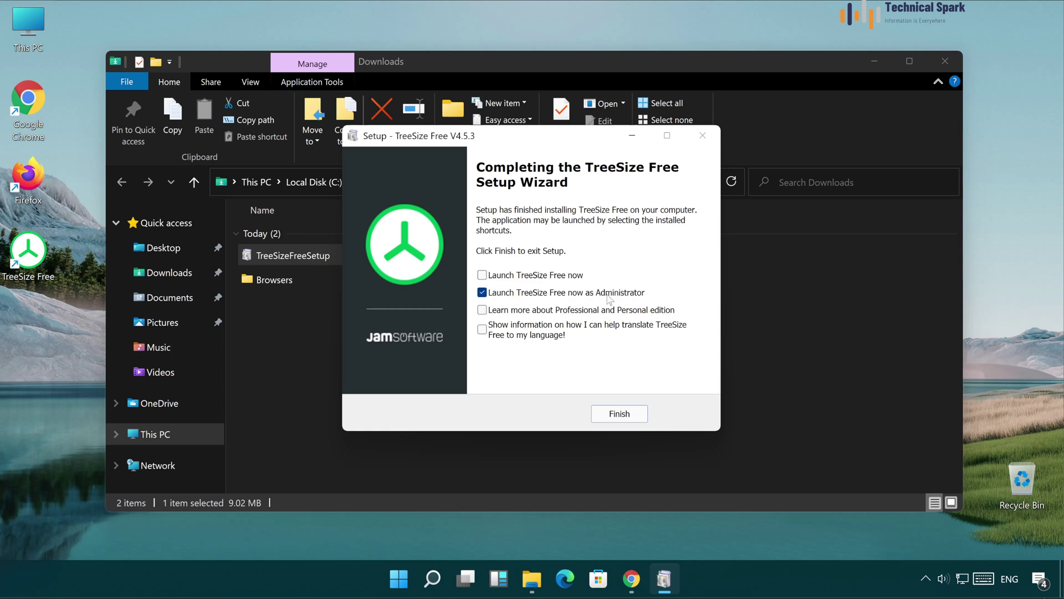
left_click(619, 415)
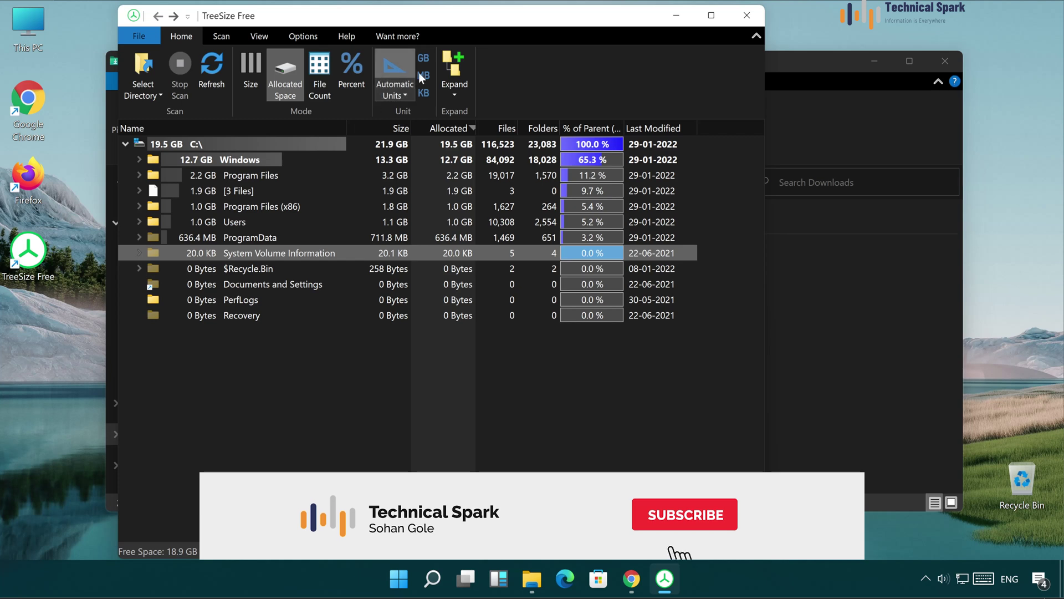
- Try the folder size units KB, MB and GB, look through the other unit options, and set the values to MB
left_click(423, 94)
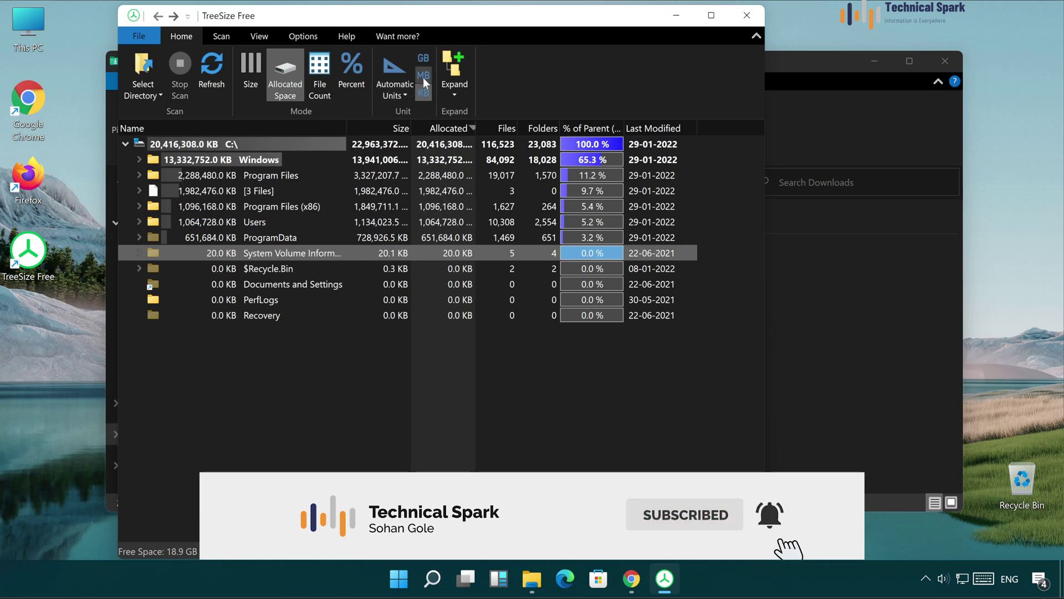
left_click(424, 73)
left_click(423, 59)
left_click(398, 95)
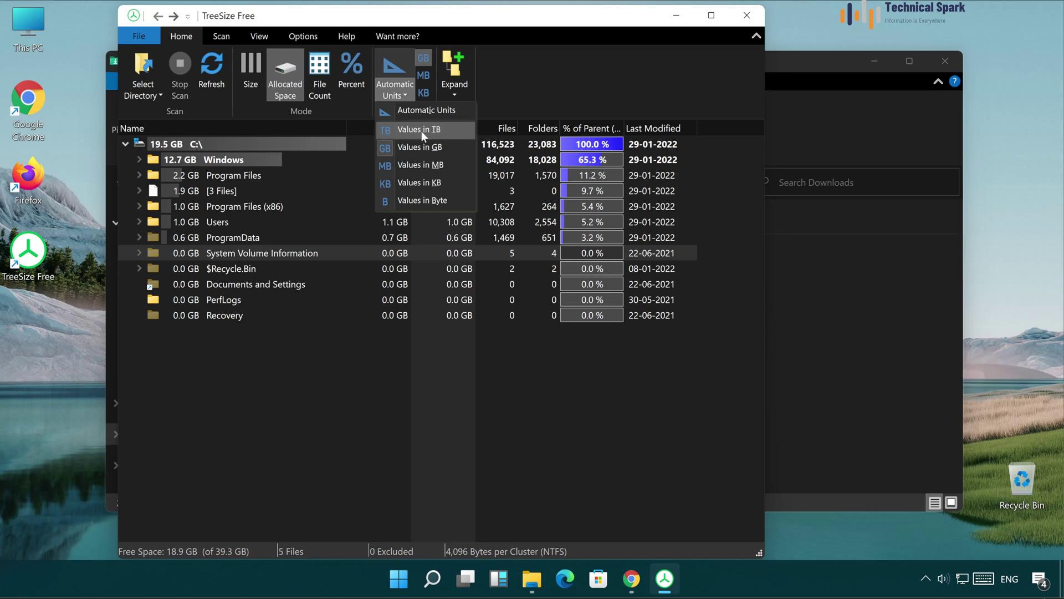
left_click(347, 263)
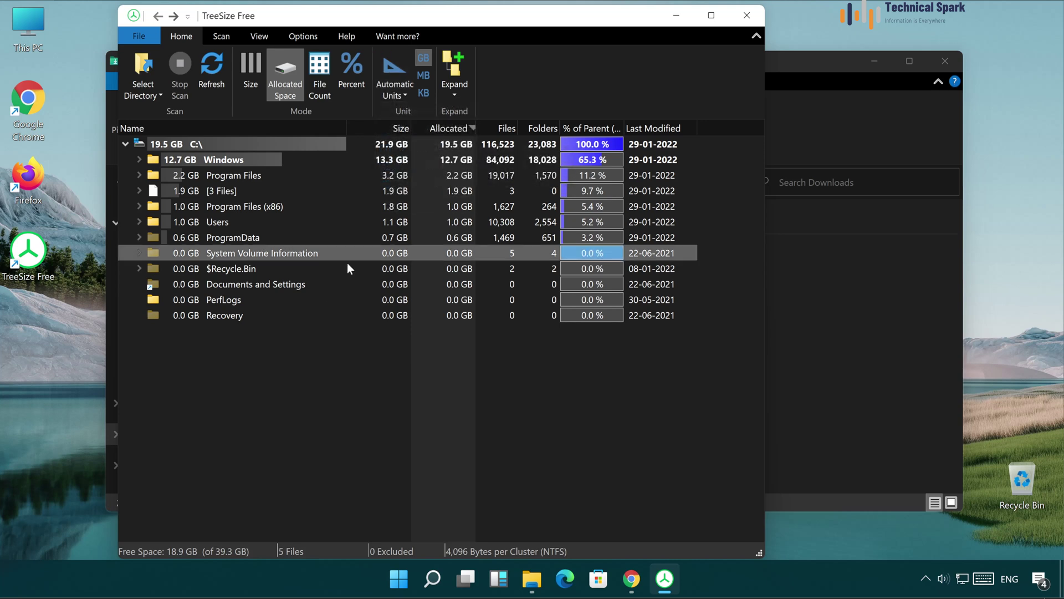
left_click(424, 75)
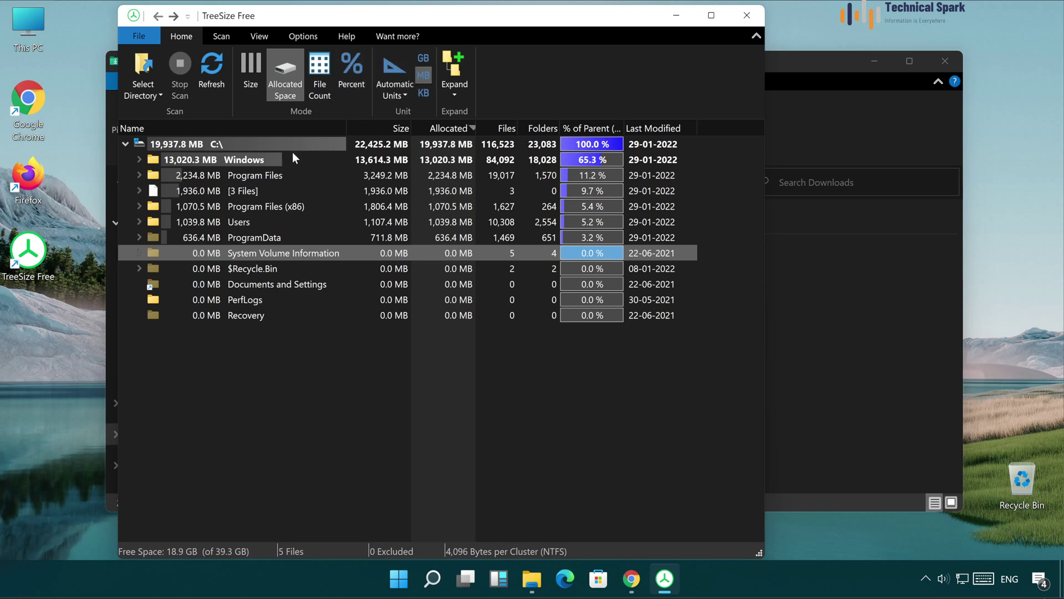
- Switch the folder tree's display mode through Percent, File Count and Allocated Space, ending on Size
left_click(351, 84)
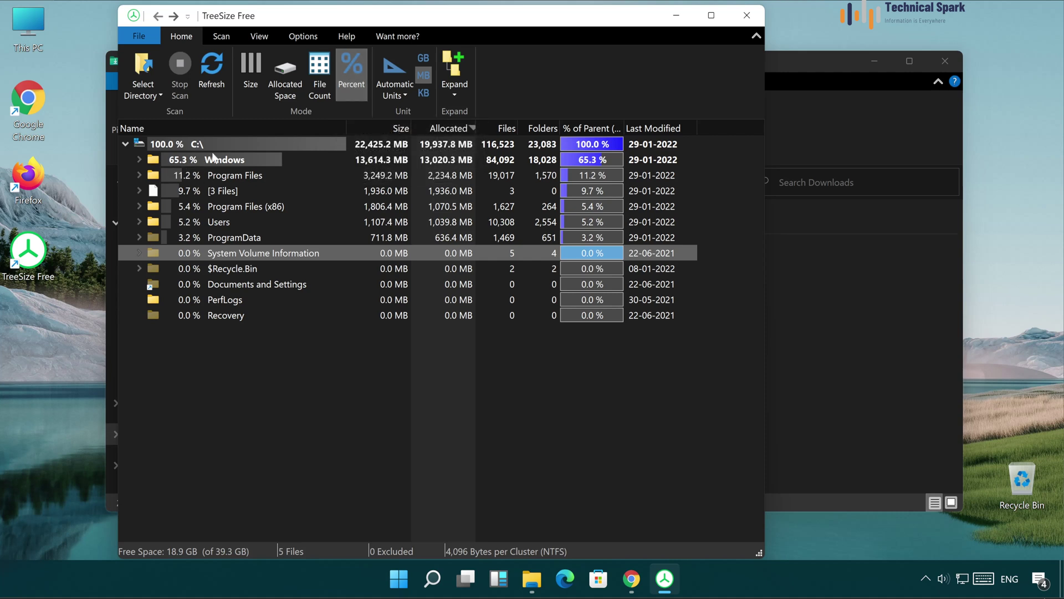
left_click(319, 78)
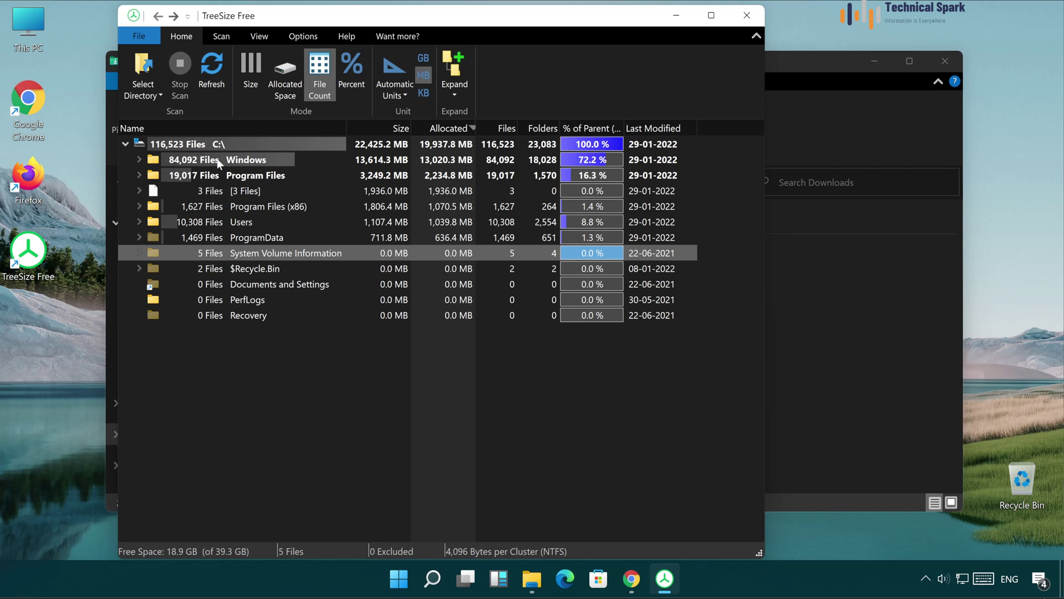
left_click(284, 90)
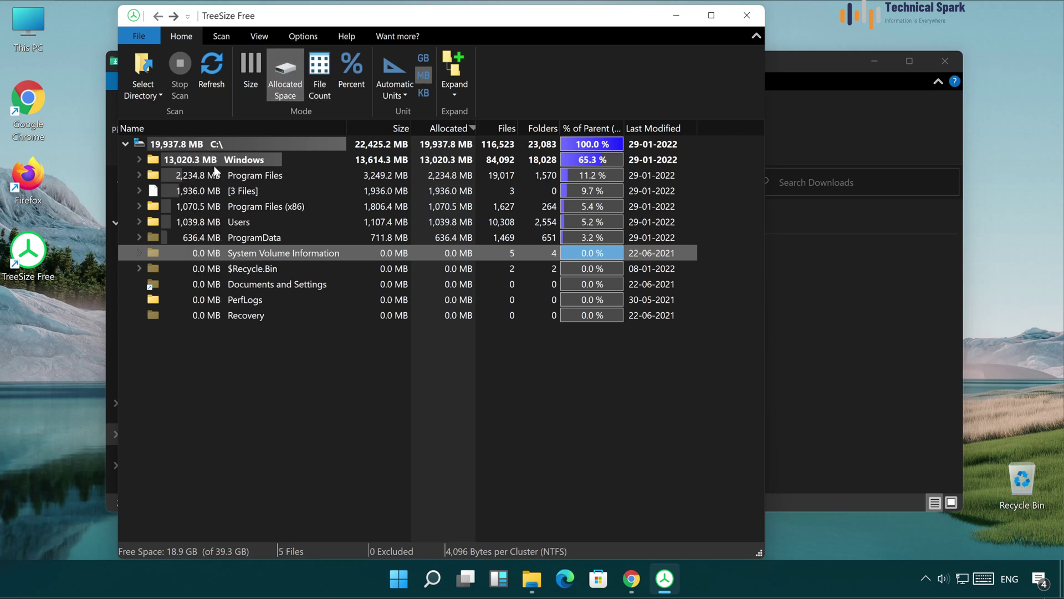
left_click(248, 71)
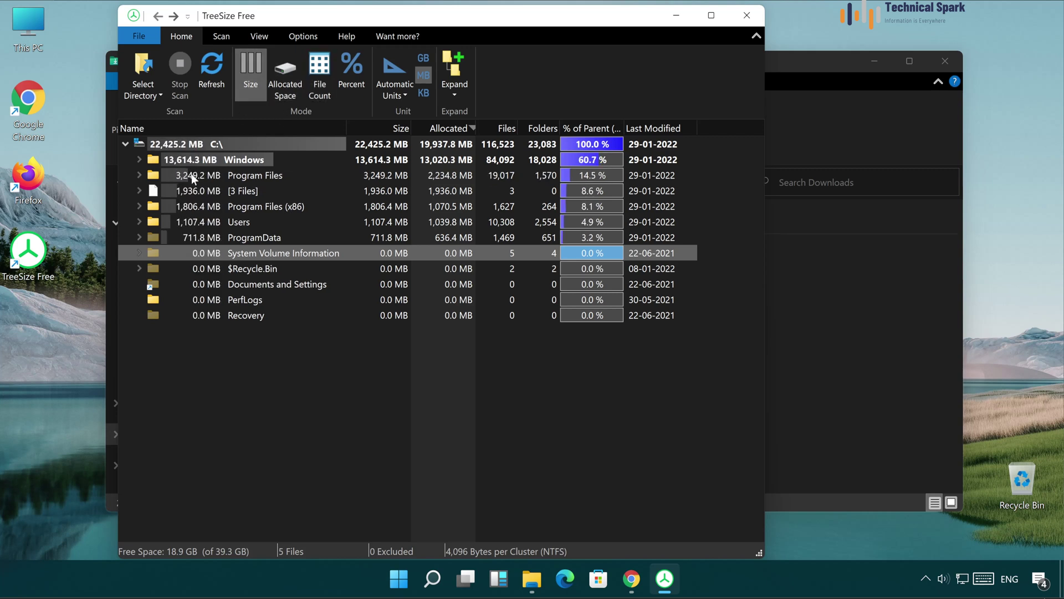
- Refresh the current scan, then select Local Disk (C:) as the drive to scan
left_click(224, 72)
left_click(159, 95)
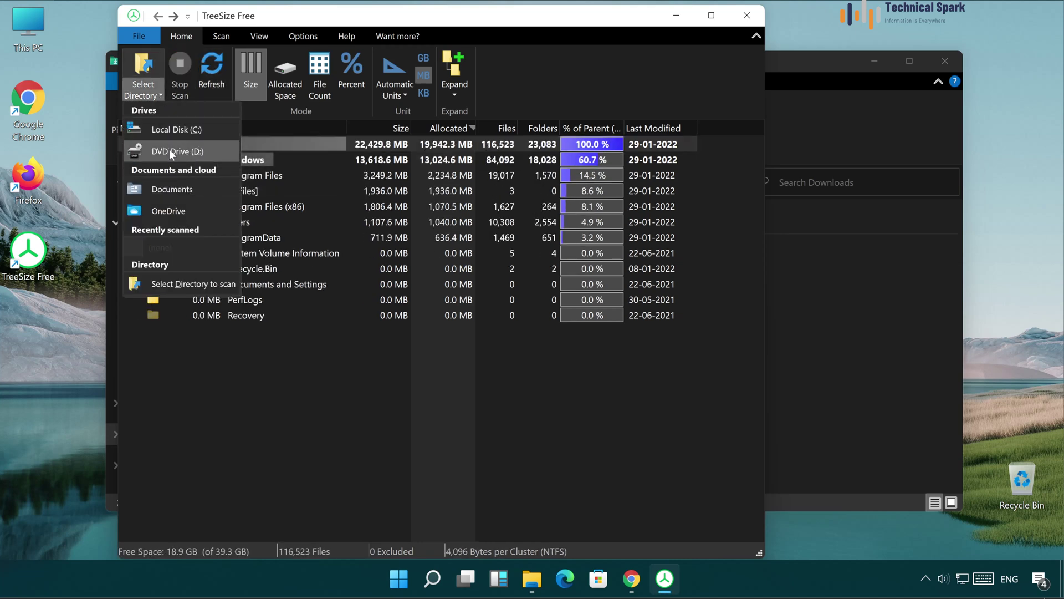
left_click(148, 95)
left_click(151, 91)
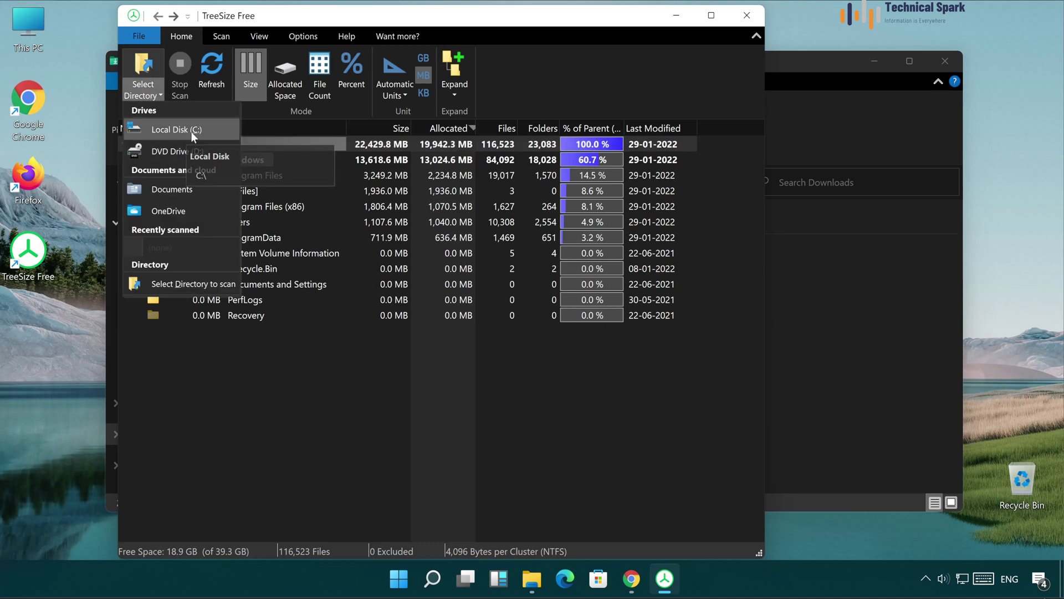
left_click(183, 131)
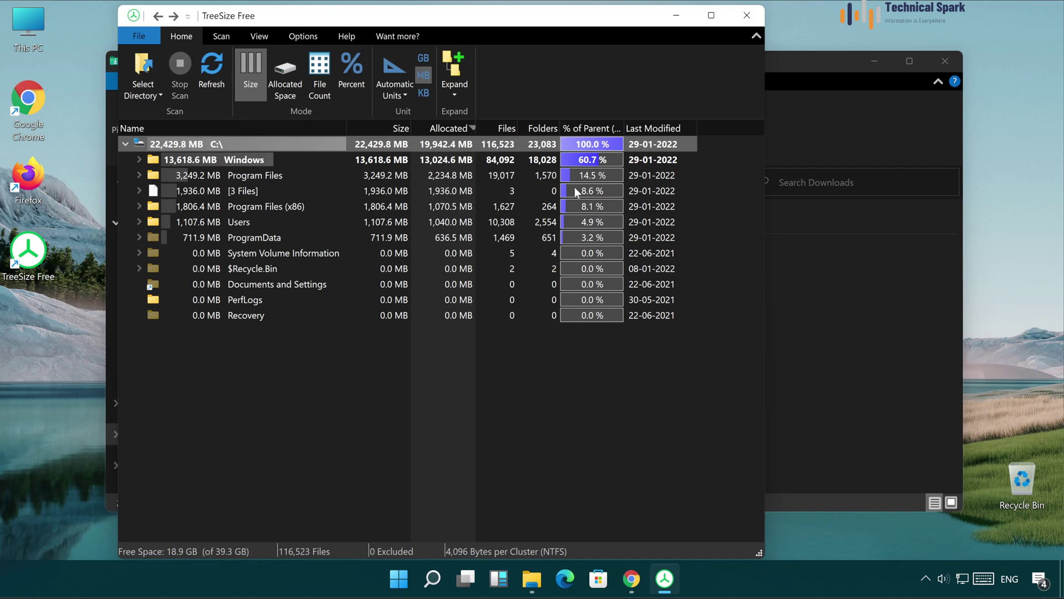
- Expand the C:\ folder tree to level 2, and extend the expansion to level 3
left_click(222, 37)
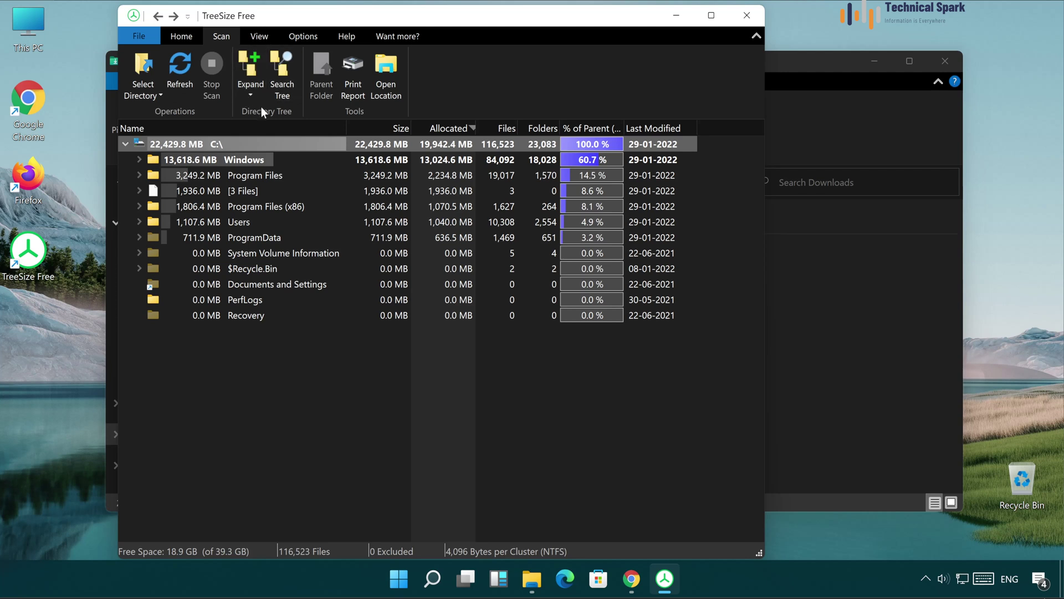
left_click(252, 67)
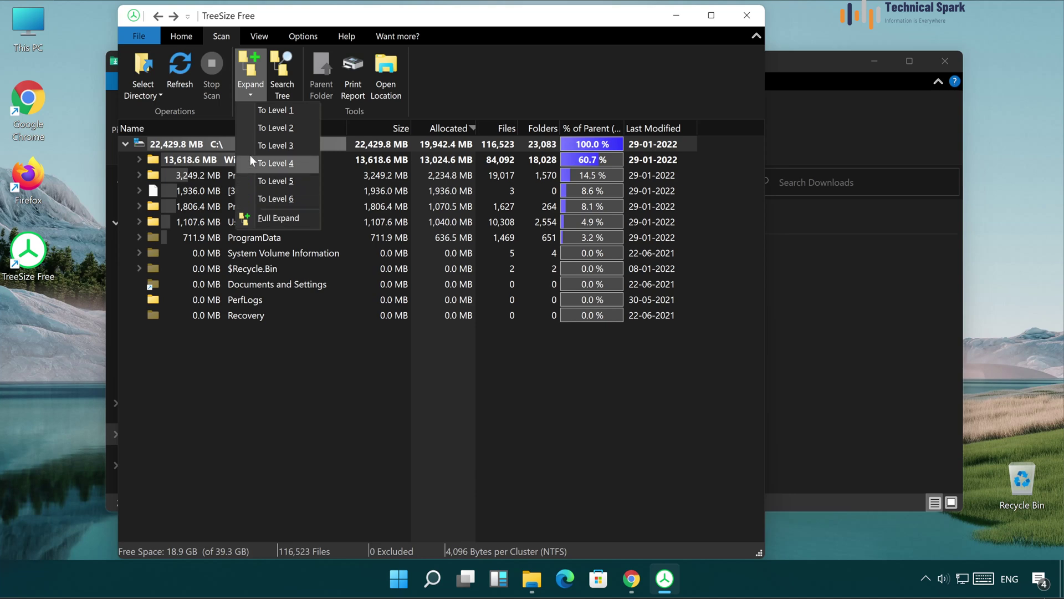
left_click(288, 128)
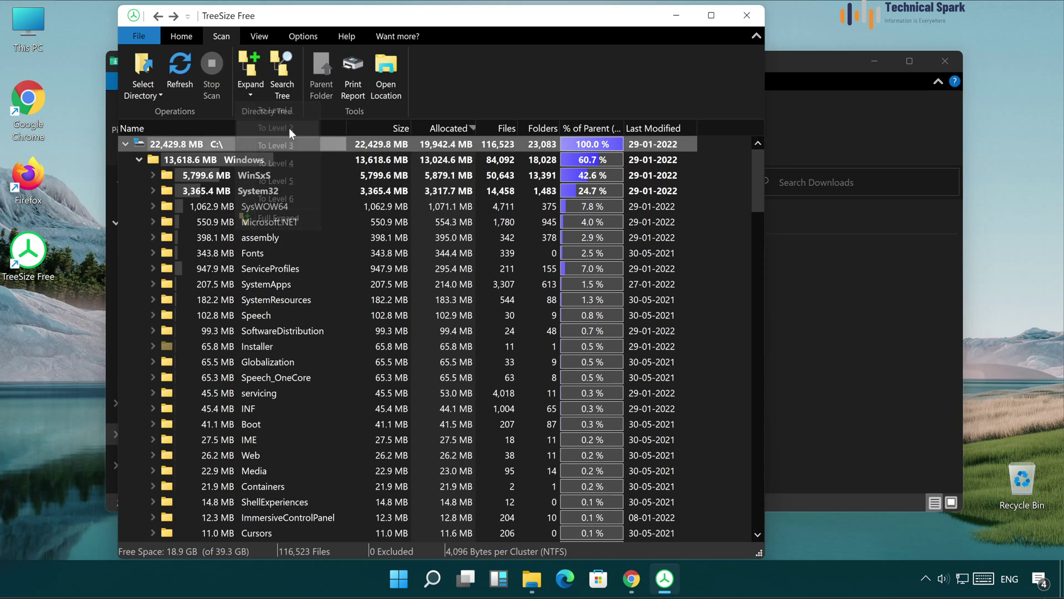
left_click(258, 89)
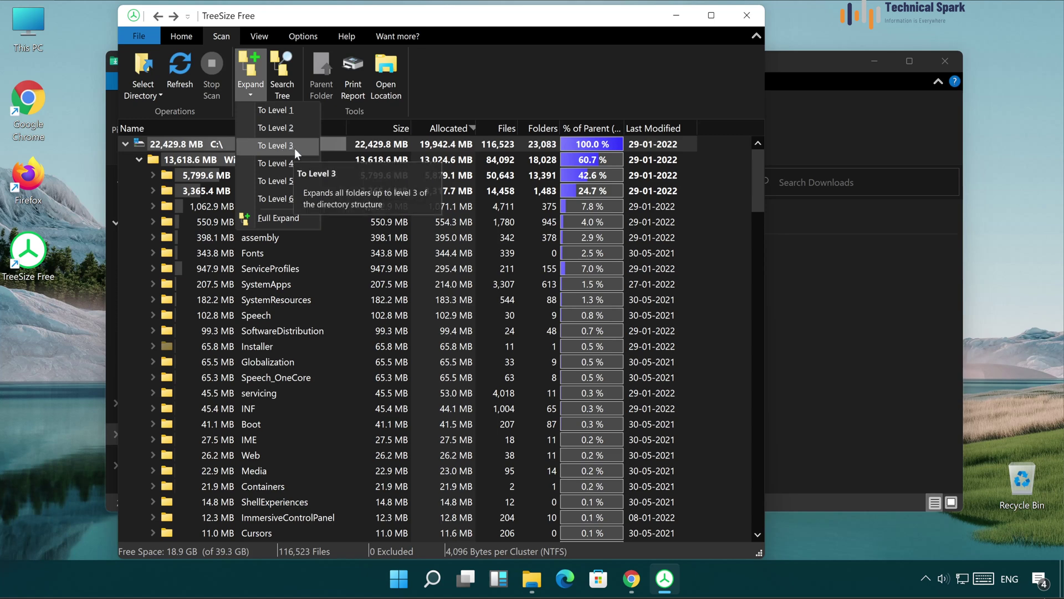
left_click(291, 145)
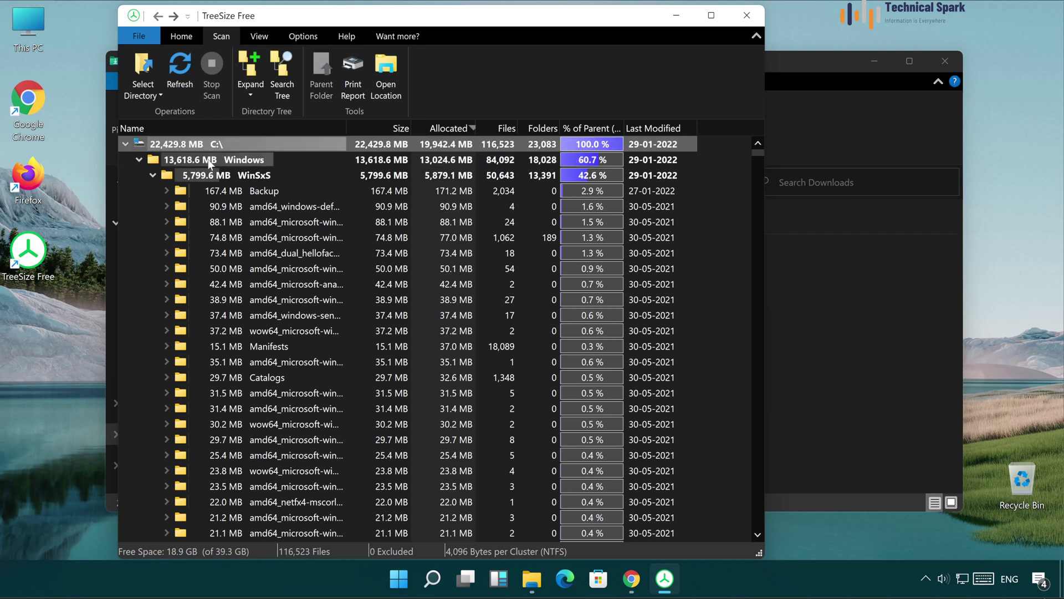
- Select the WinSxS folder inside Windows and expand its tree to level 4
left_click(206, 160)
left_click(208, 175)
left_click(252, 95)
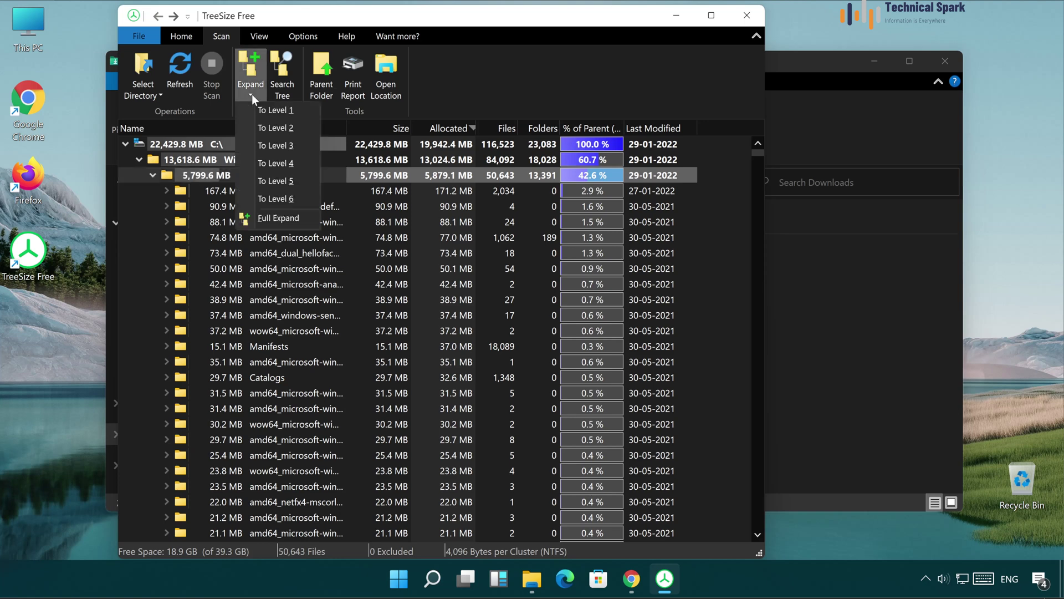
left_click(291, 168)
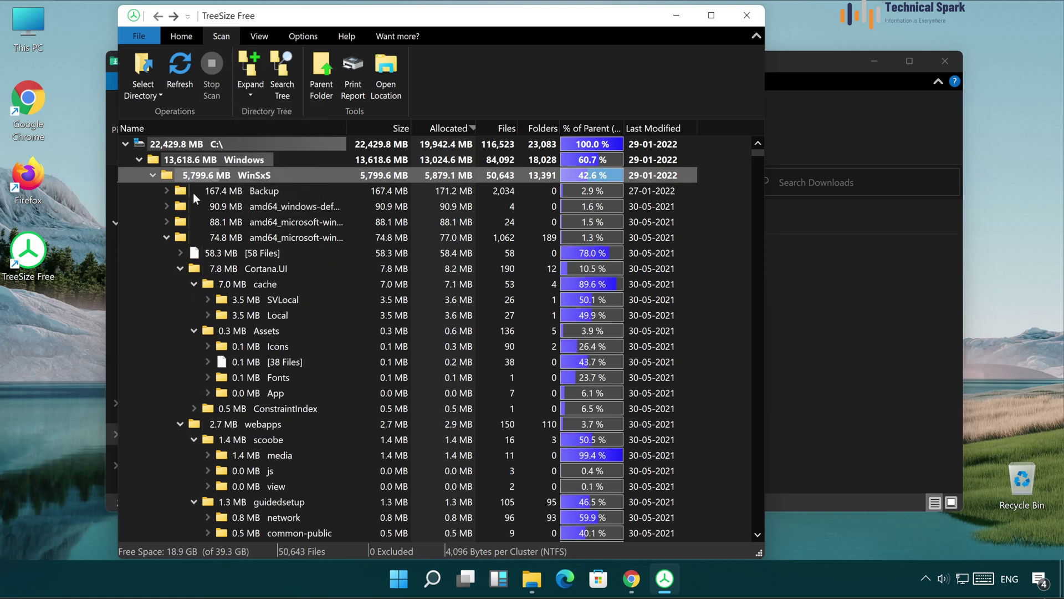
- Select the expanded amd64_microsoft-win... subfolder of WinSxS and move up through its parent folders to C:\
left_click(192, 146)
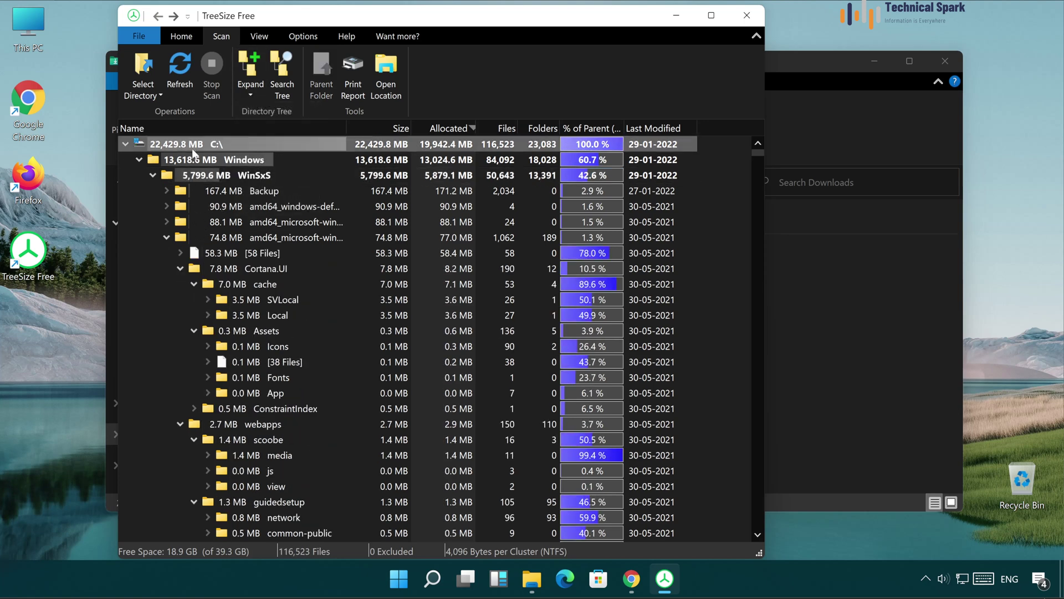
left_click(197, 160)
left_click(200, 177)
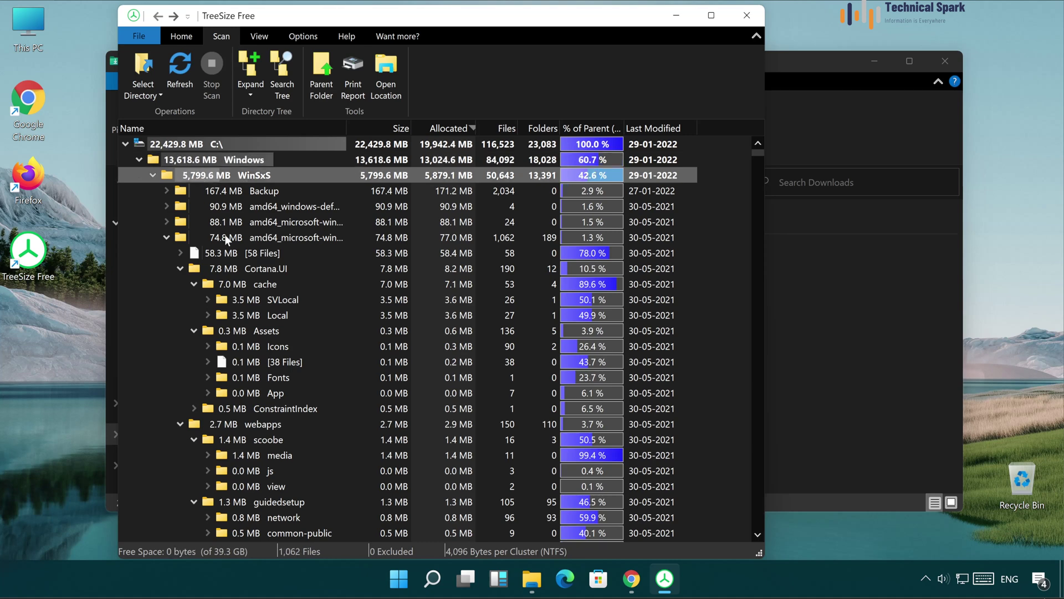
left_click(225, 237)
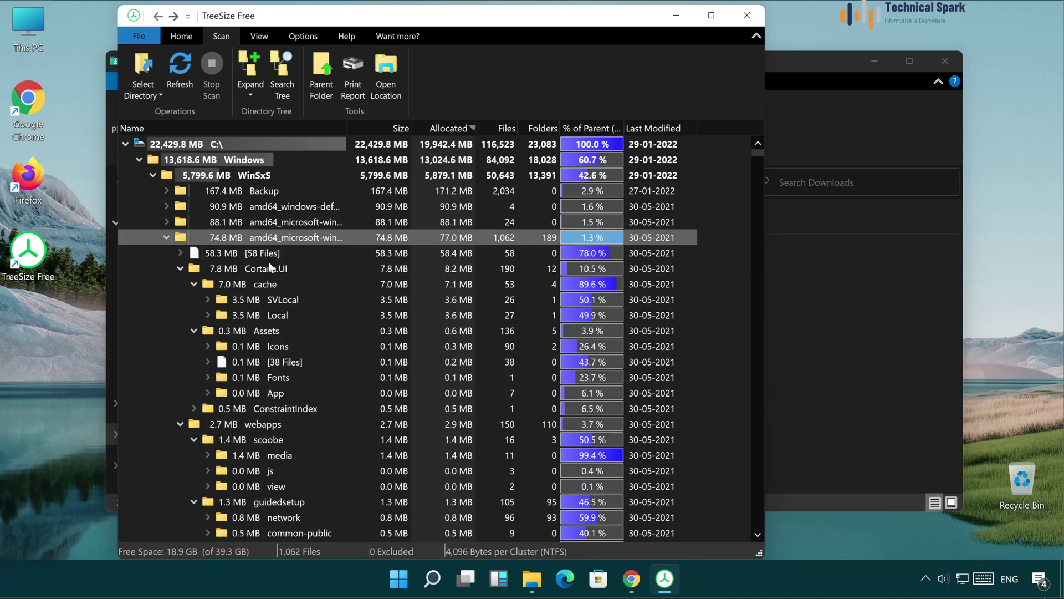
left_click(327, 91)
left_click(326, 85)
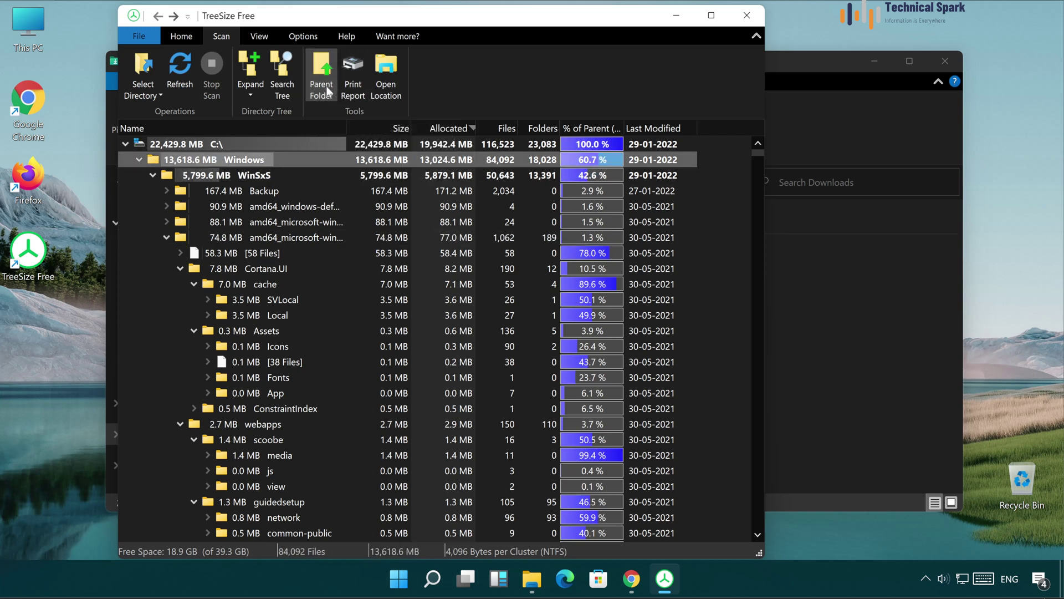
left_click(326, 86)
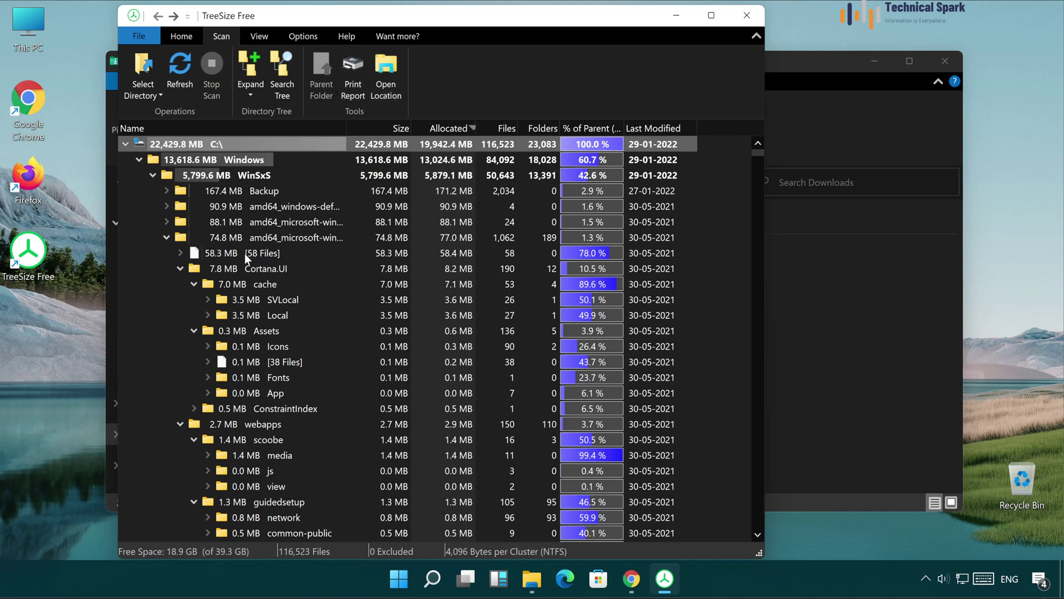
- Open the location of the WinSxS Backup folder in File Explorer, and close that Explorer window
left_click(244, 191)
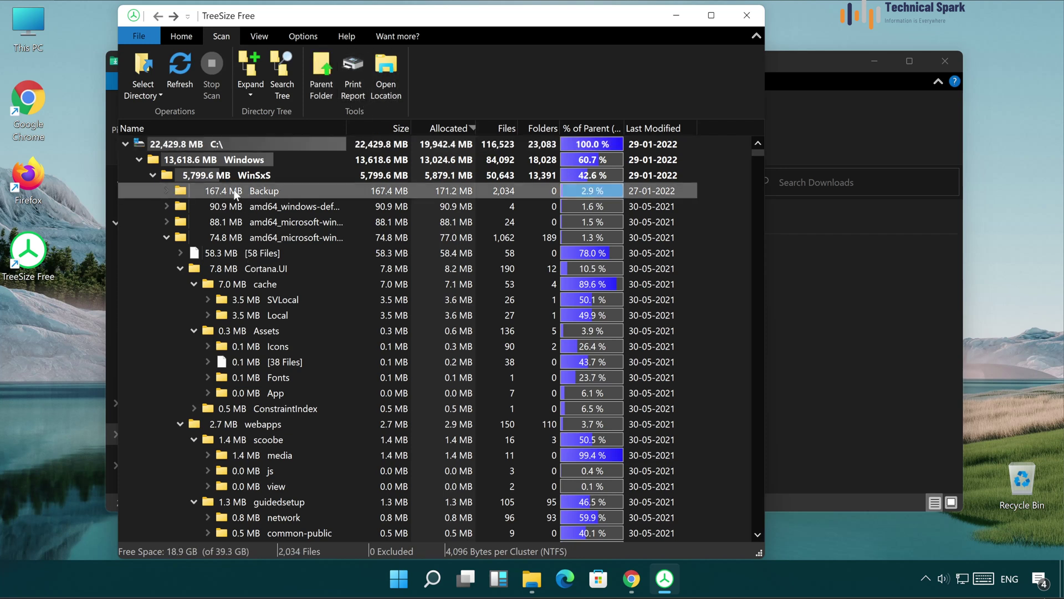
left_click(392, 87)
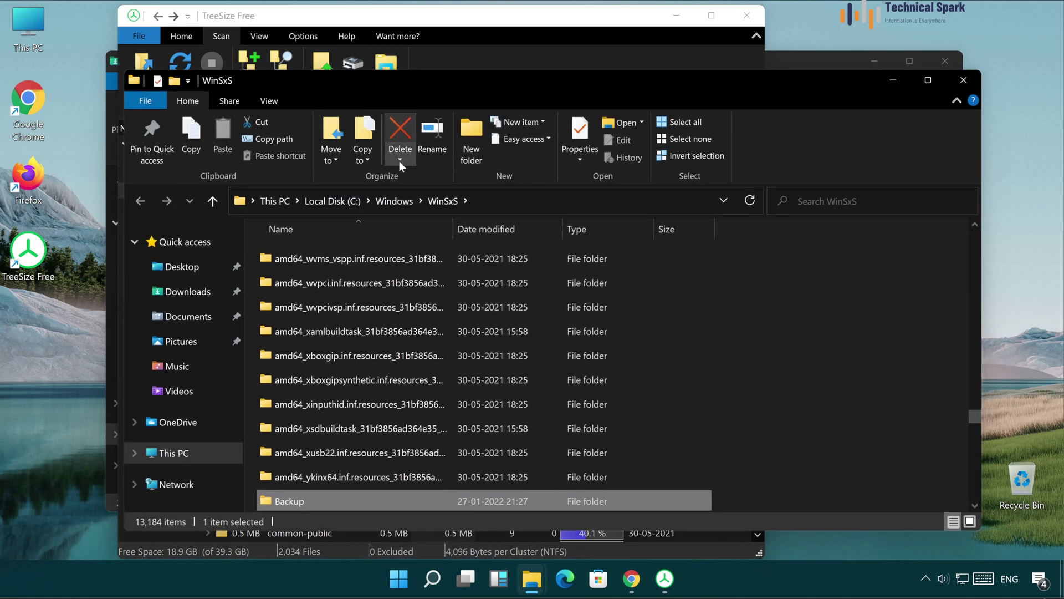
left_click(964, 79)
- Sort the folder tree by name, and switch the sorting to size
left_click(259, 36)
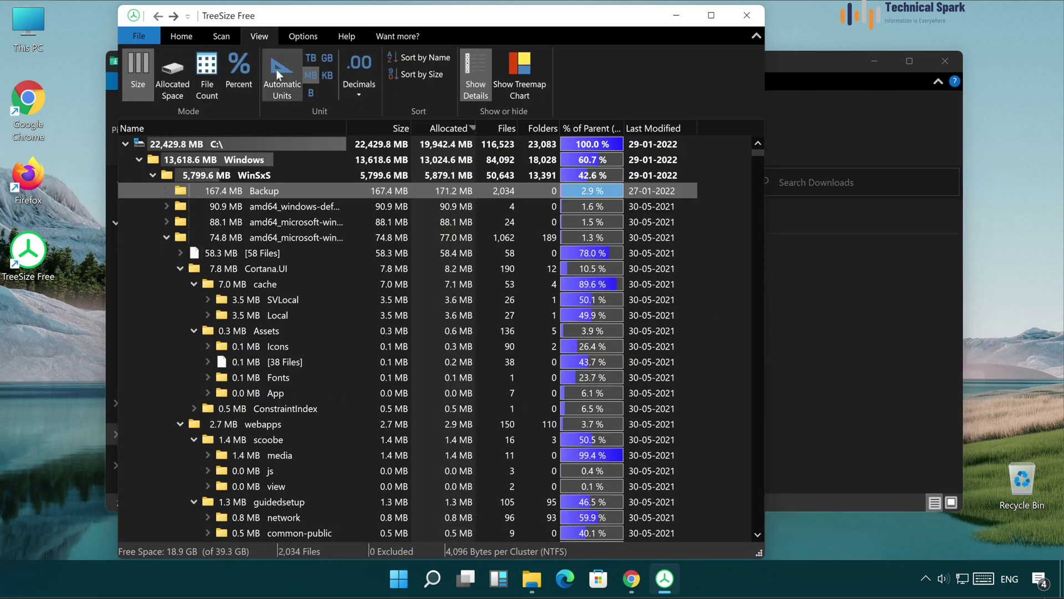
left_click(189, 43)
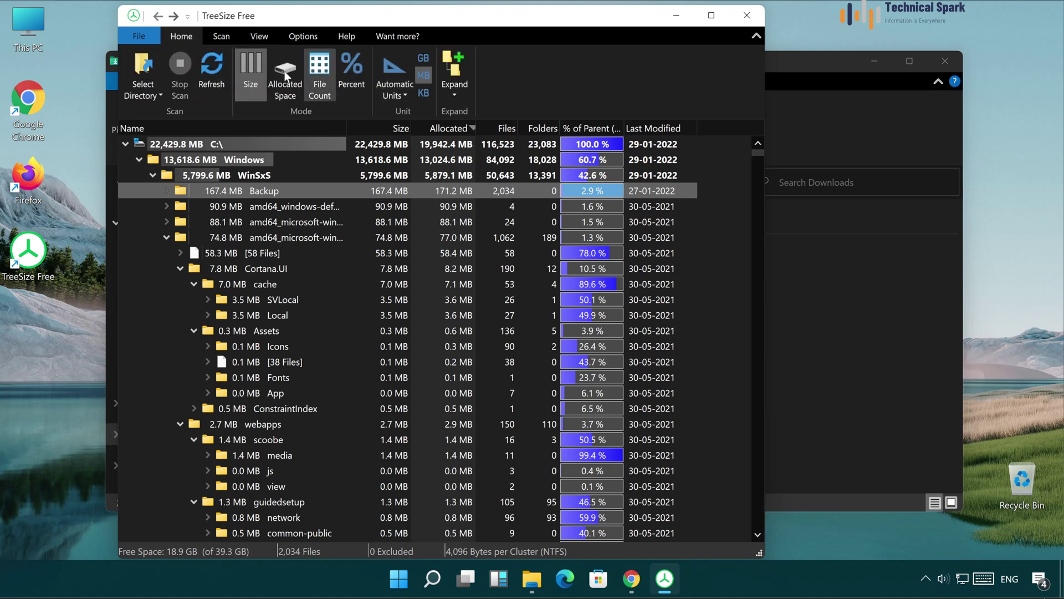
scroll(388, 65, "down", 2)
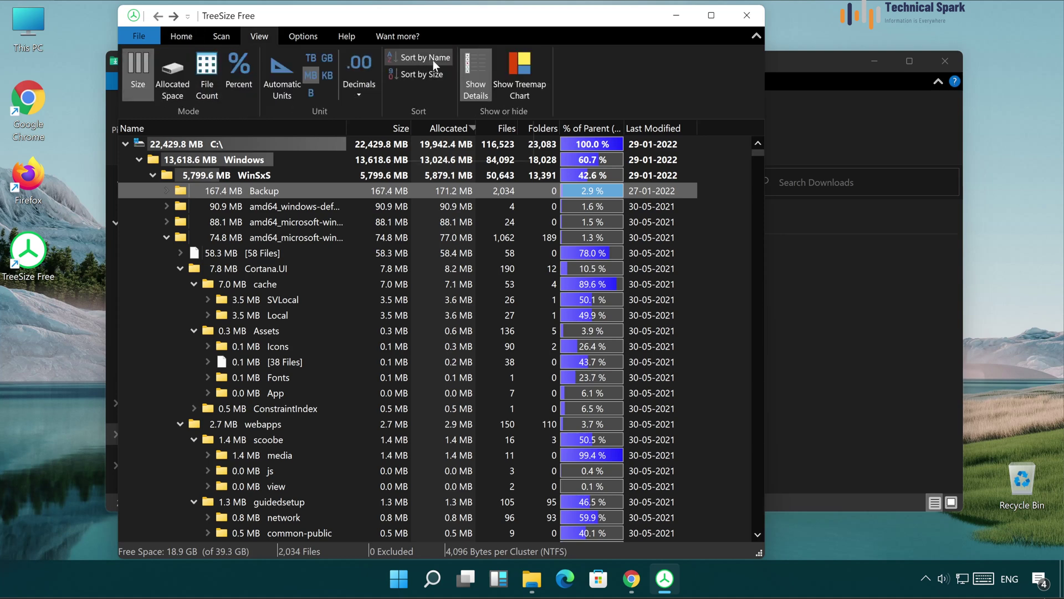
left_click(434, 59)
left_click(431, 76)
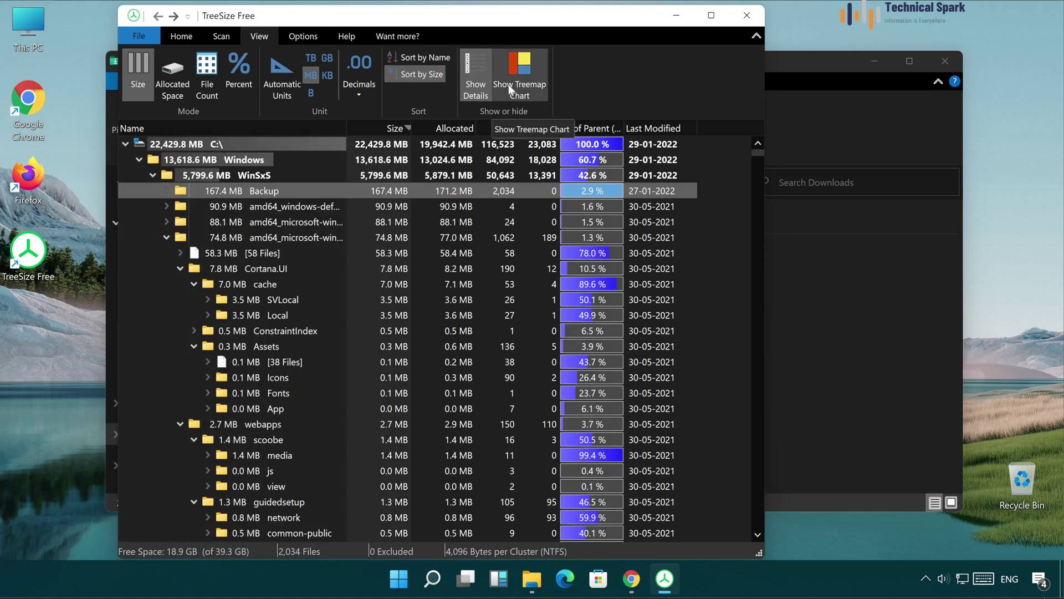
- Show the treemap chart for C:\, maximize the window, and inspect the details of the WinSxS block
key("Home")
left_click(528, 68)
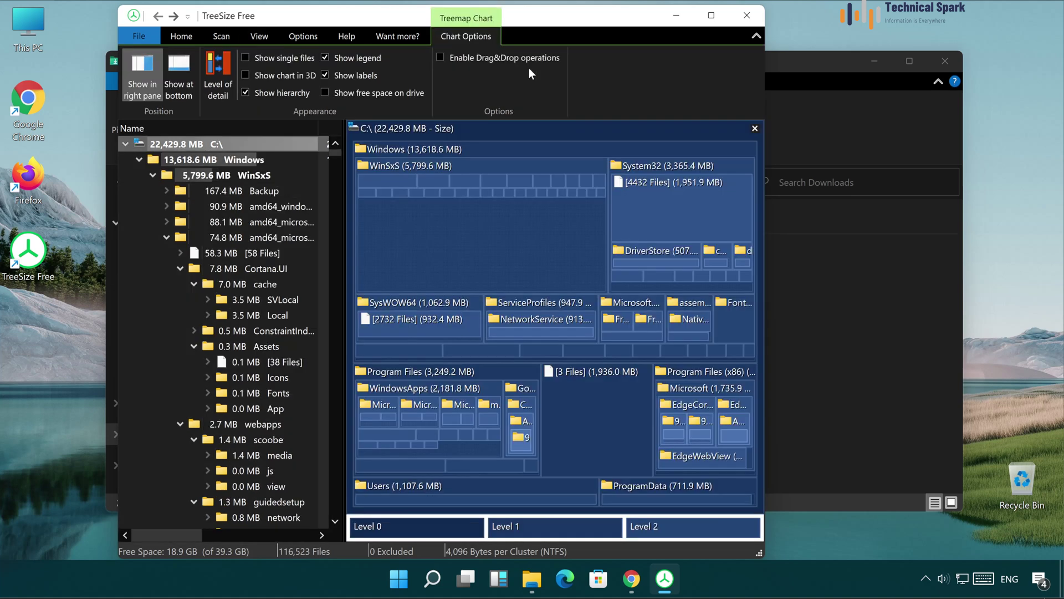
left_click(712, 17)
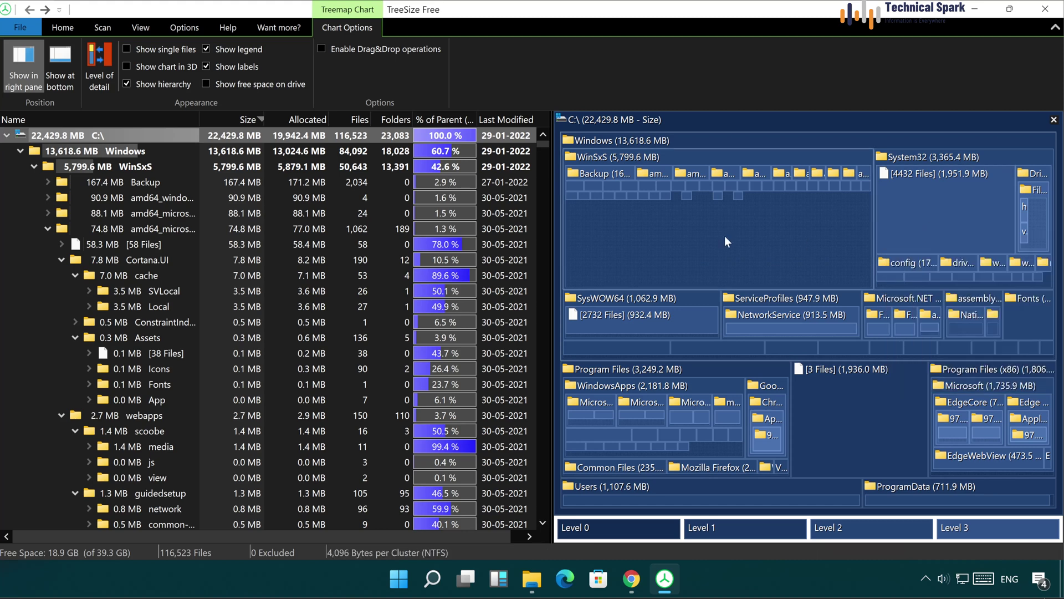
mouse_move(725, 236)
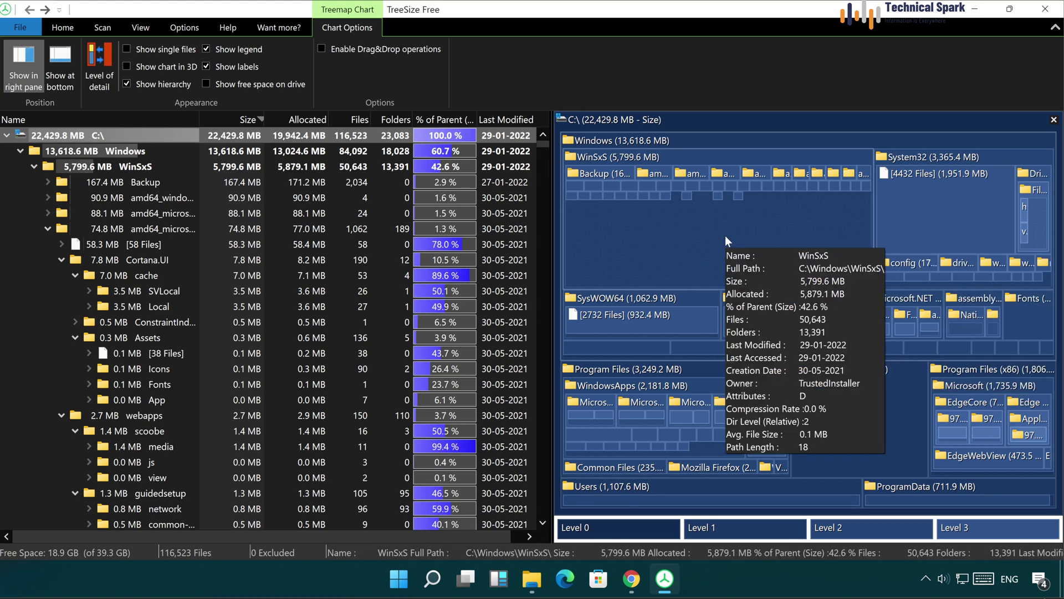
- Look through the help resources and application options of TreeSize Free, and close the program
left_click(223, 30)
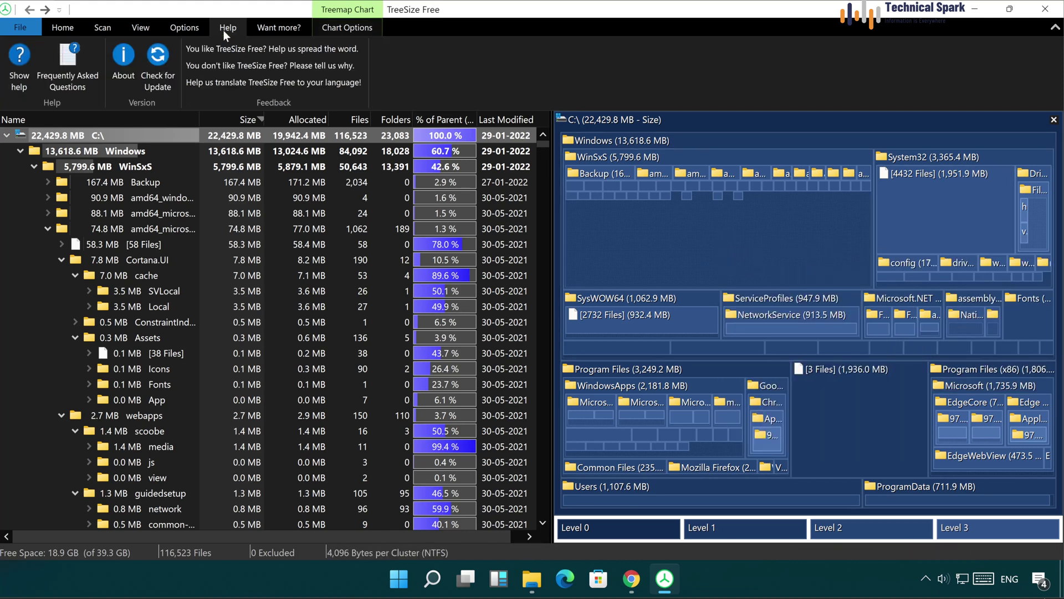
left_click(188, 29)
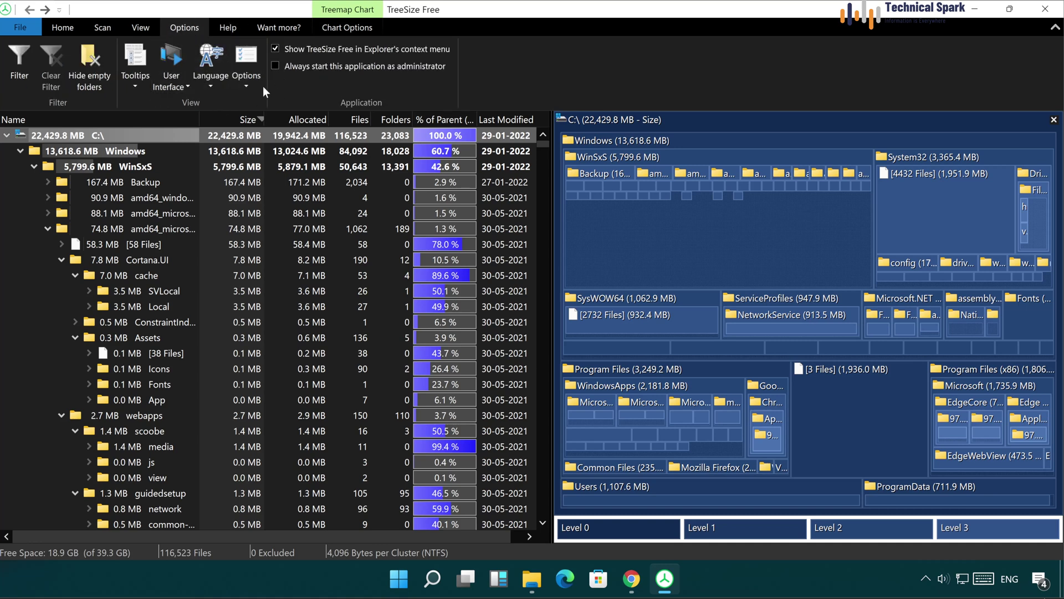
left_click(1045, 9)
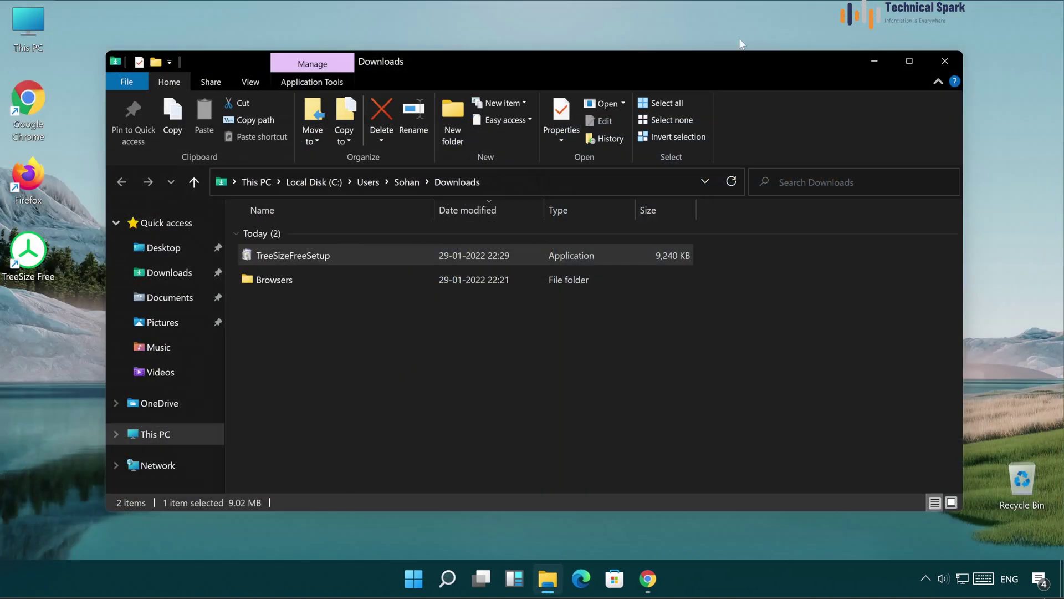
- Switch to Chrome, return to the TreeSize Free product page, and review the feature comparison of the TreeSize editions
left_click(647, 579)
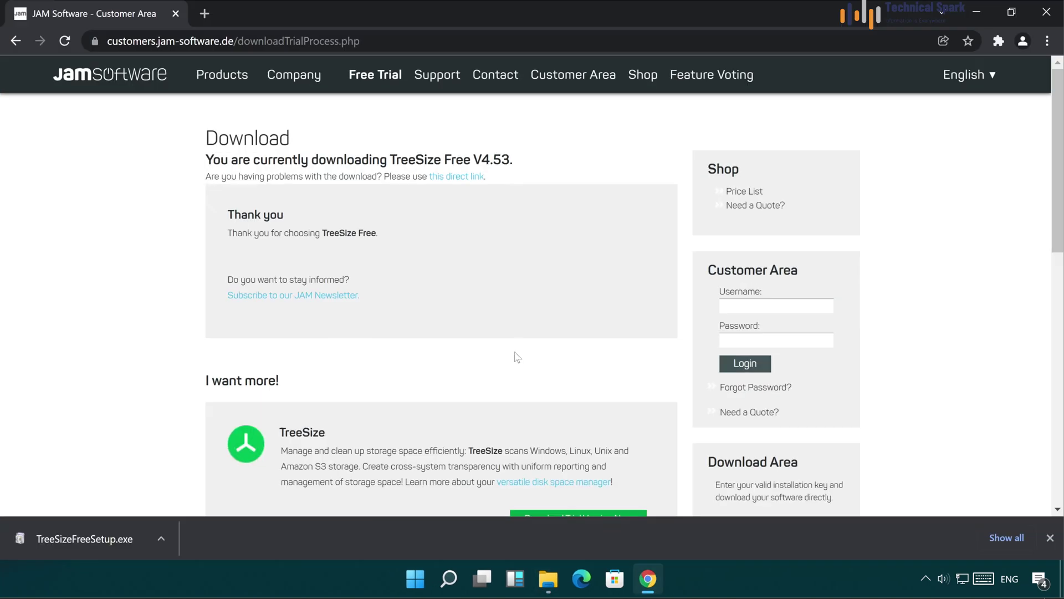
key("alt+Left")
key("alt+Left")
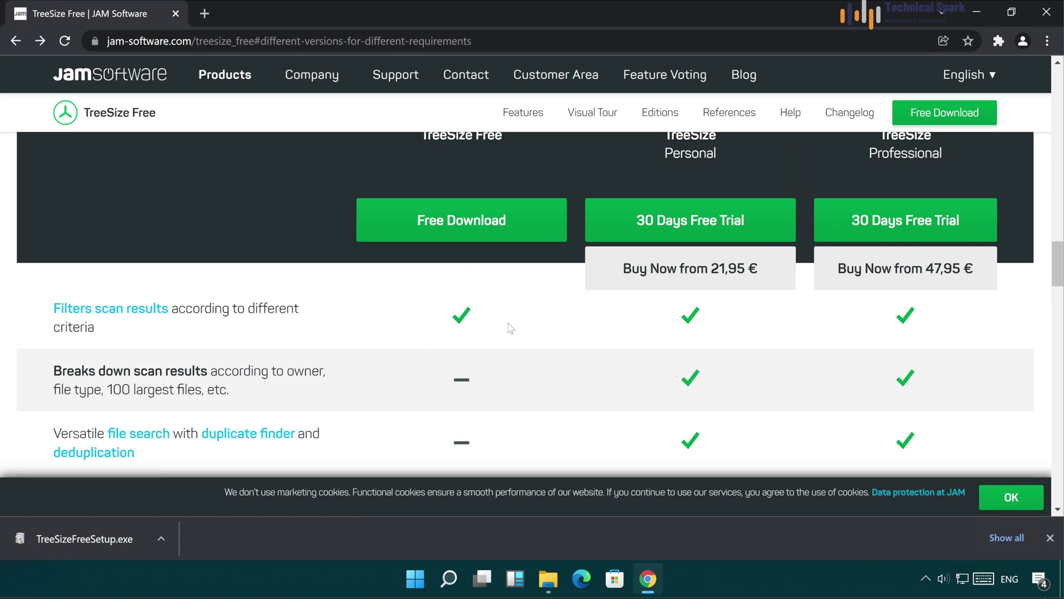
scroll(525, 349, "up", 3)
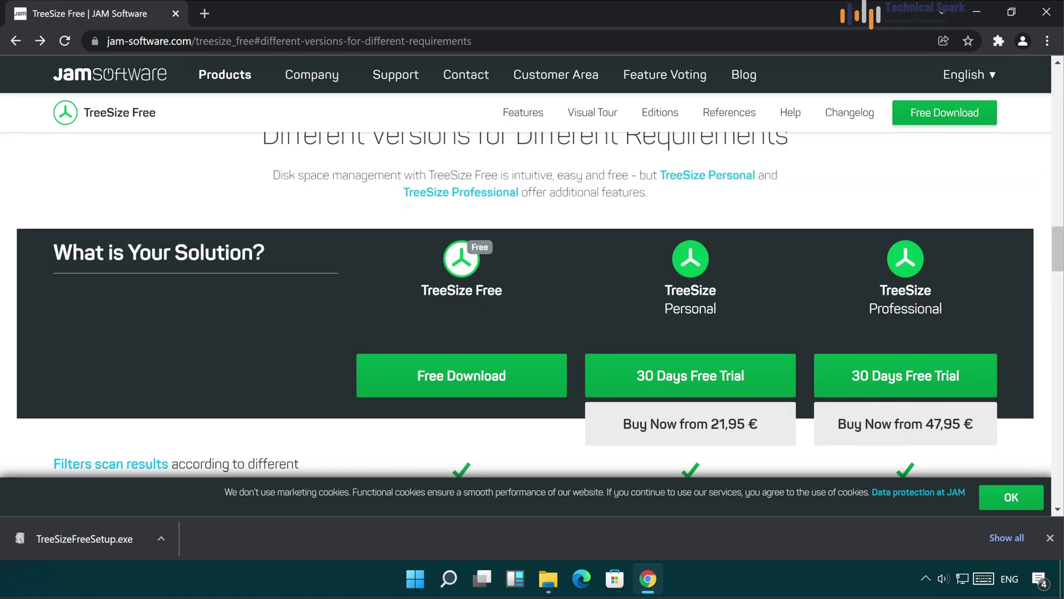
left_click_drag(422, 289, 558, 331)
scroll(558, 330, "down", 7)
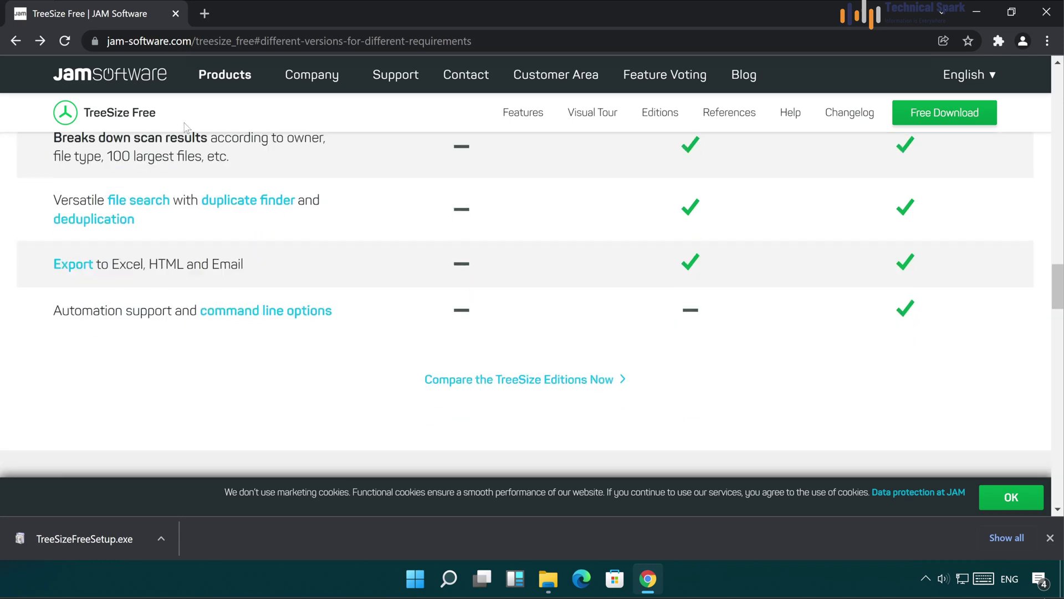
- Search for "folder size explorer" in a new browser tab and find the Folder Size Explorer 2.0 download on its official site
left_click(204, 15)
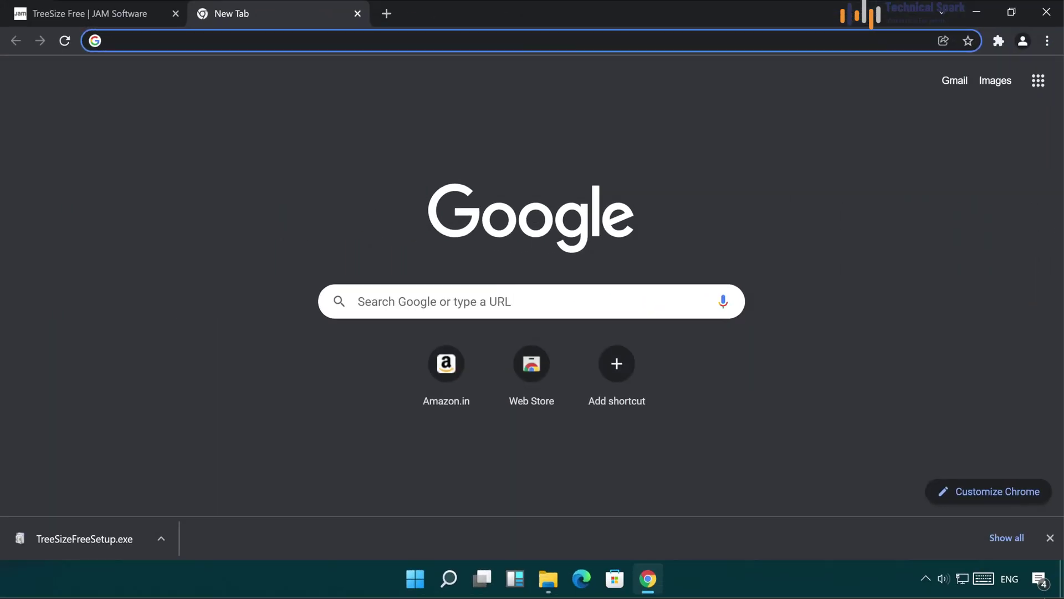
type("folder ")
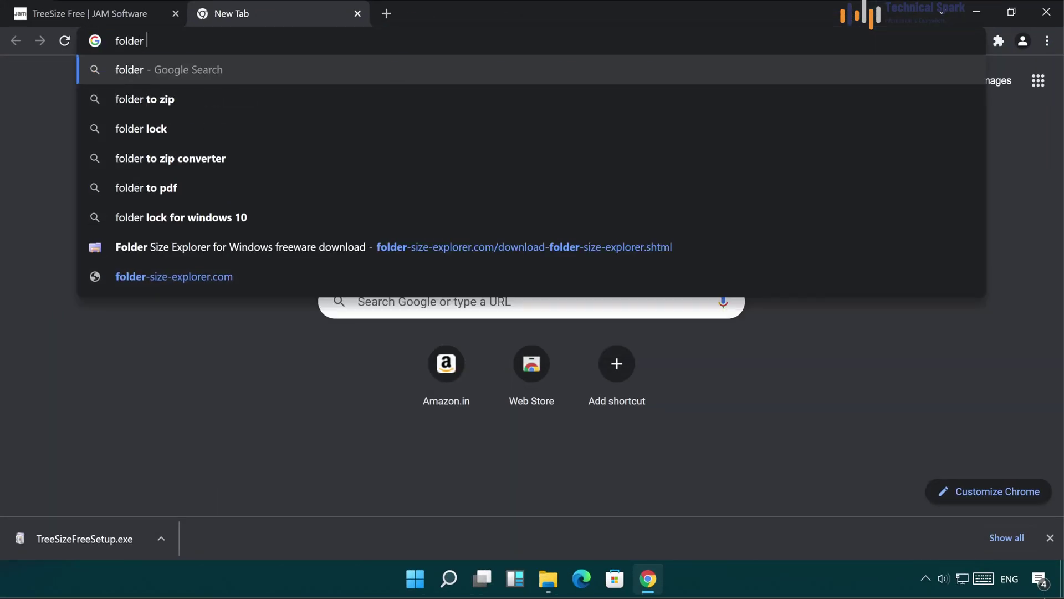
type("size")
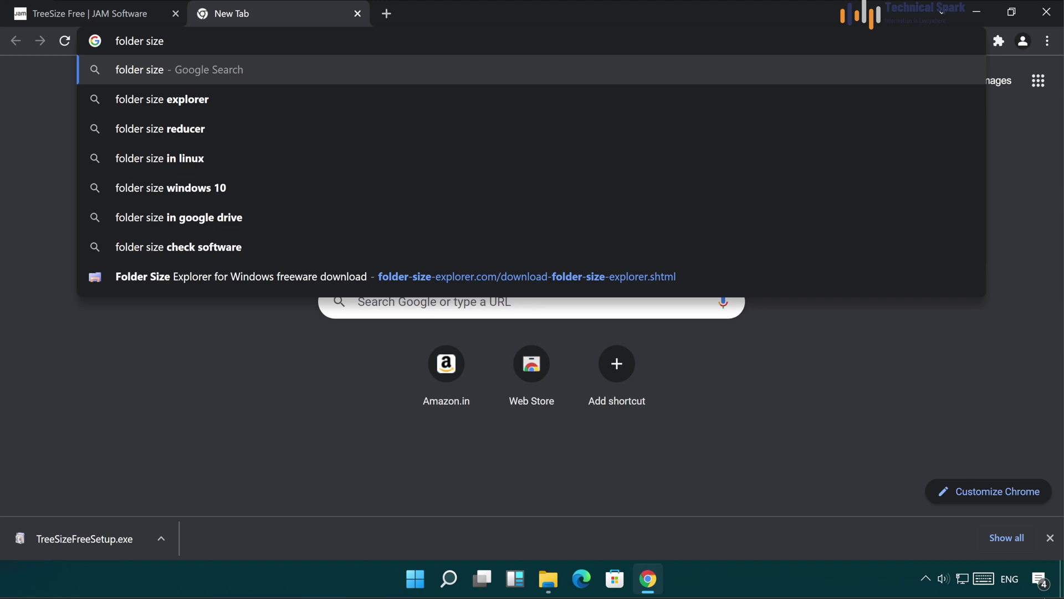
left_click(277, 100)
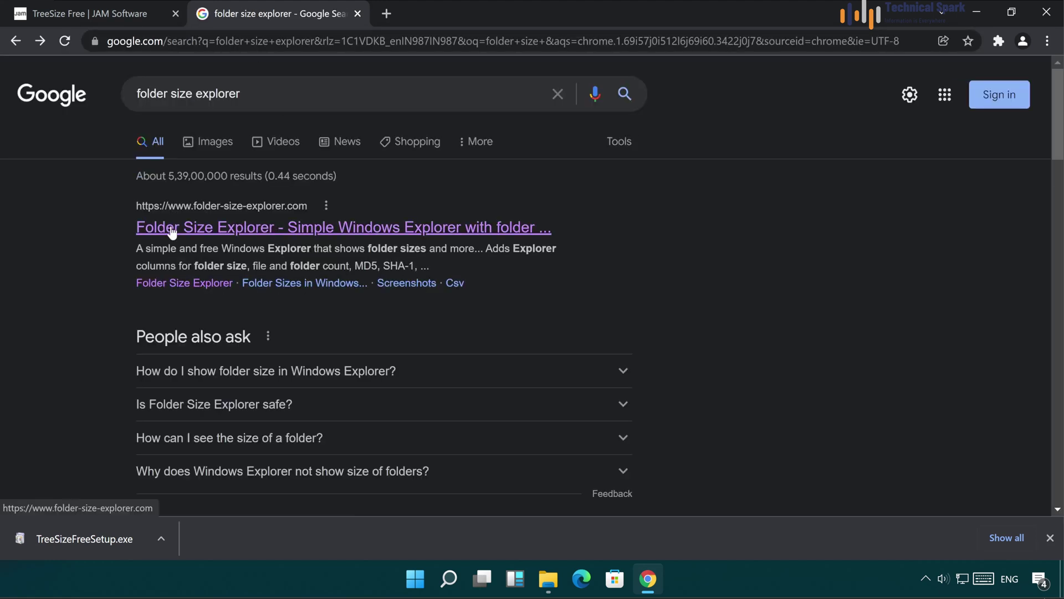
left_click(255, 231)
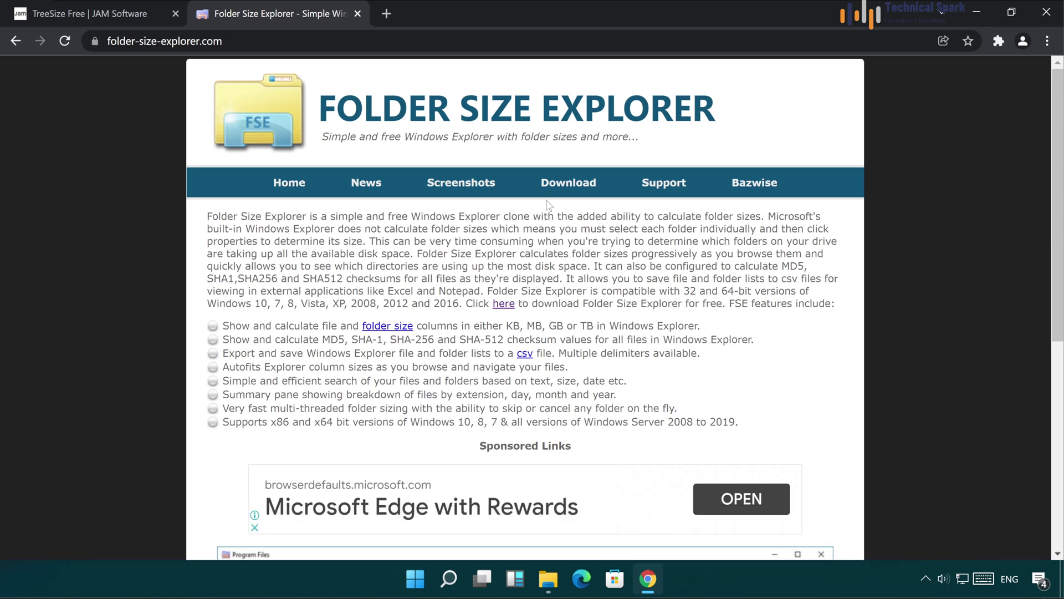
left_click(556, 186)
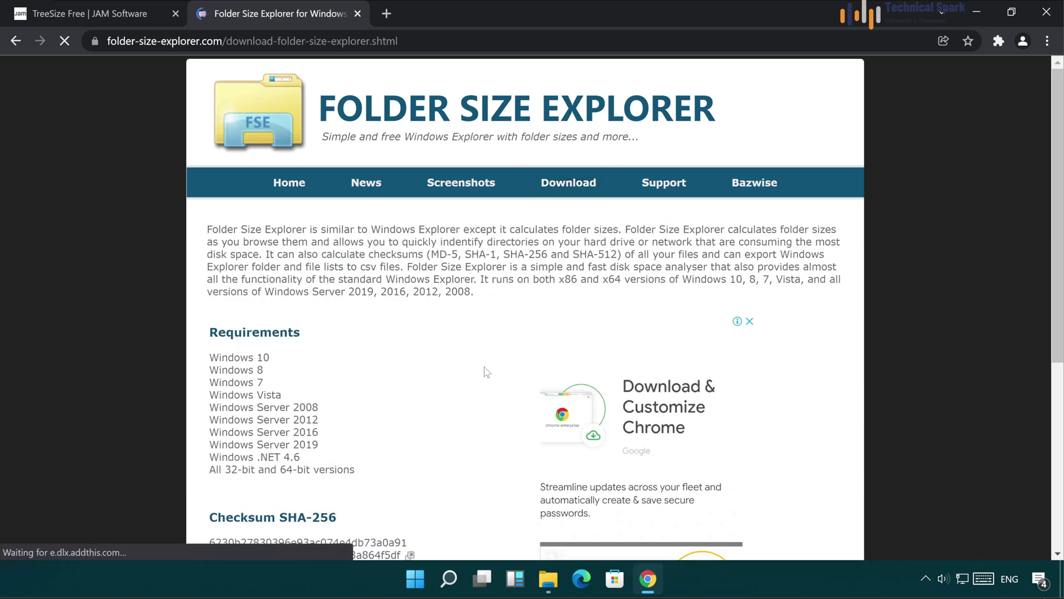
scroll(487, 372, "down", 5)
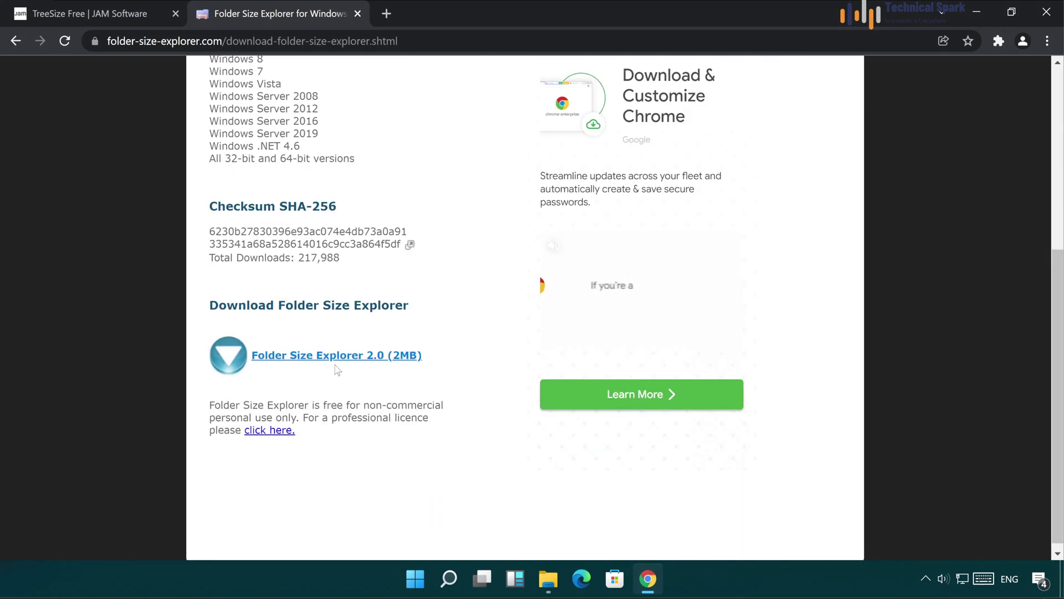
- Download Folder Size Explorer 2.0 (2MB), switch to the Downloads folder in File Explorer, and refresh the file list
left_click(356, 360)
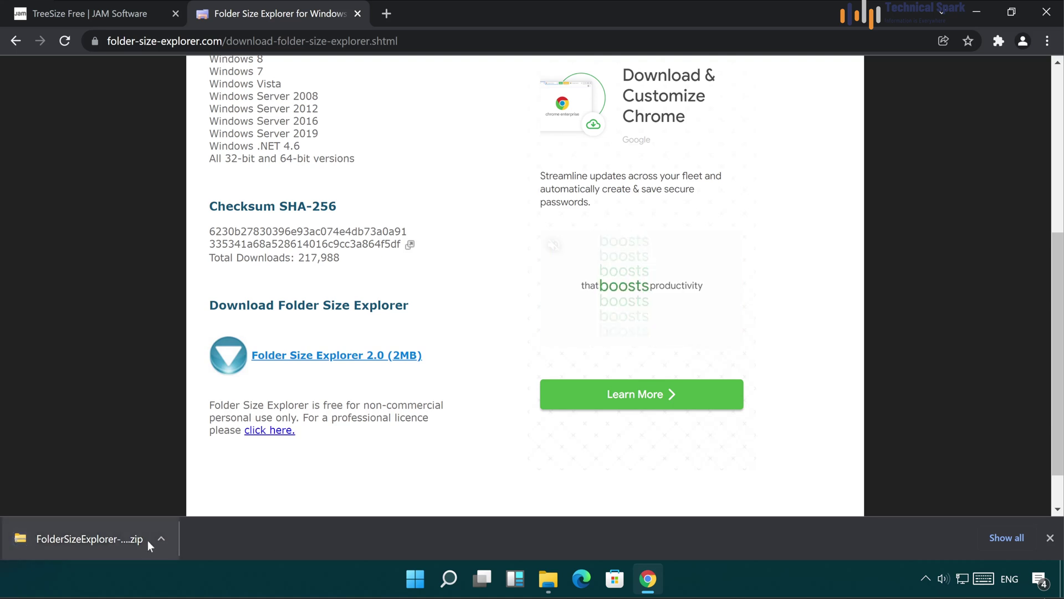
left_click(549, 579)
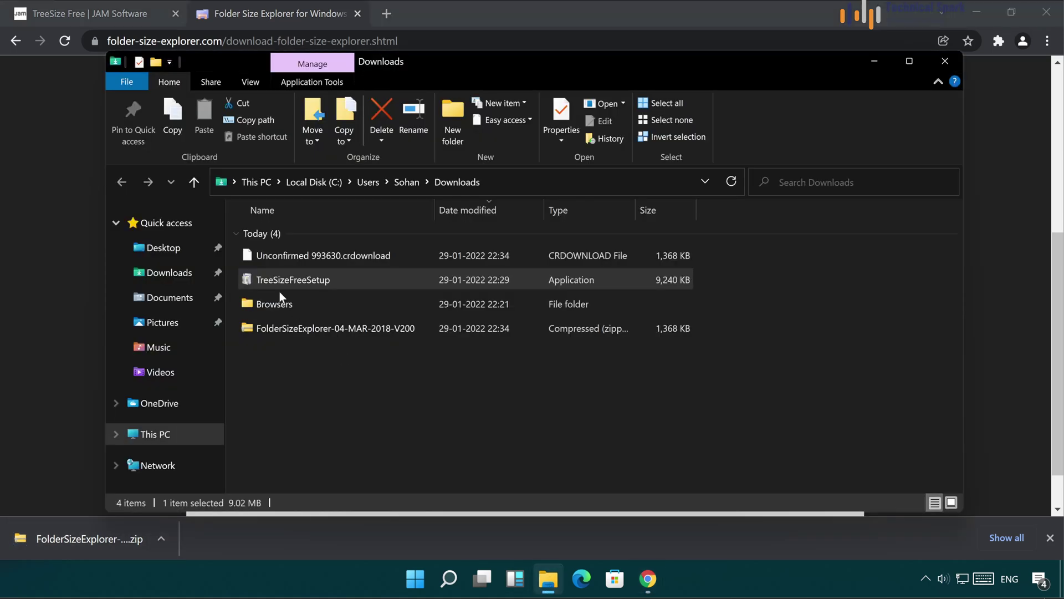
right_click(350, 387)
left_click(410, 194)
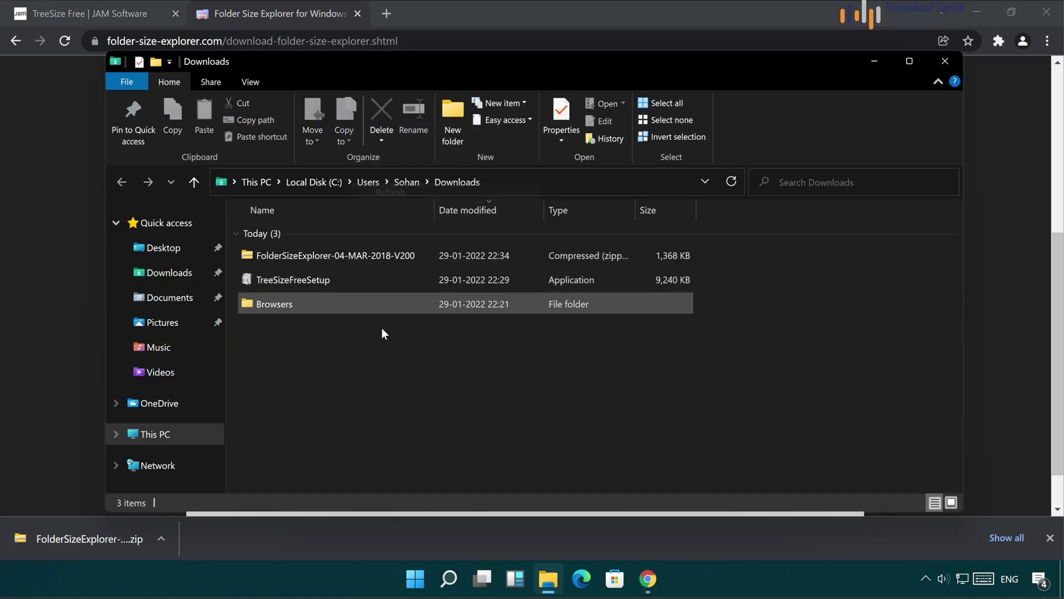
- Extract the FolderSizeExplorer-04-MAR-2018-V200 archive into the default destination folder in Downloads
left_click(299, 255)
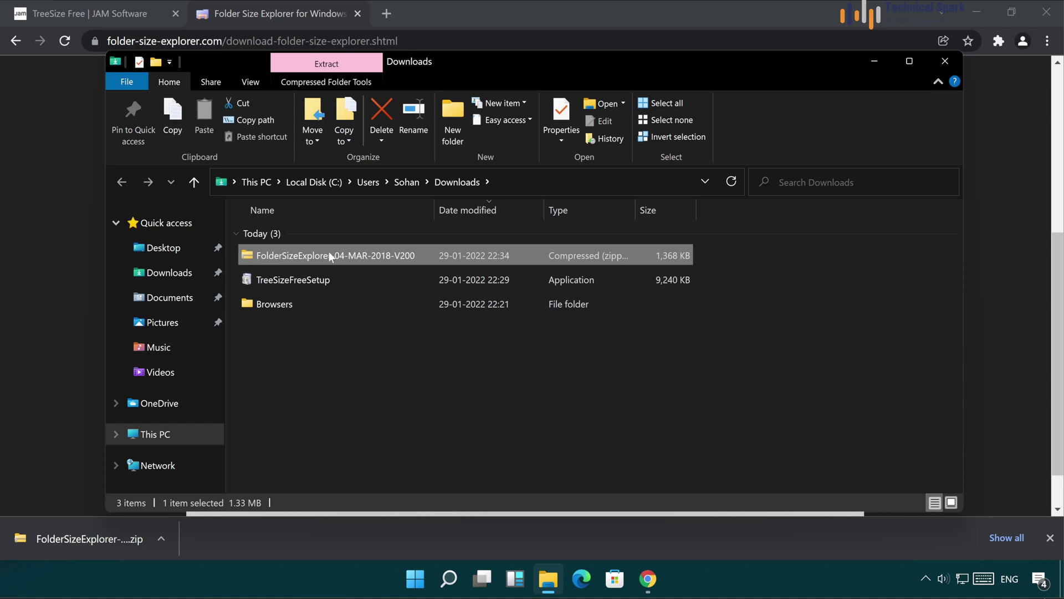
right_click(287, 255)
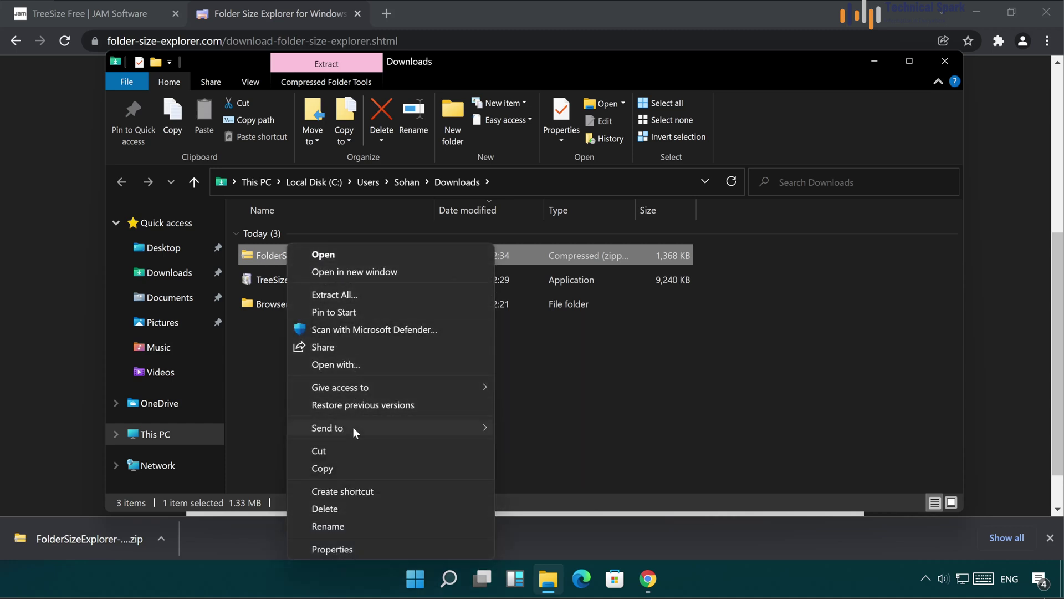
left_click(341, 297)
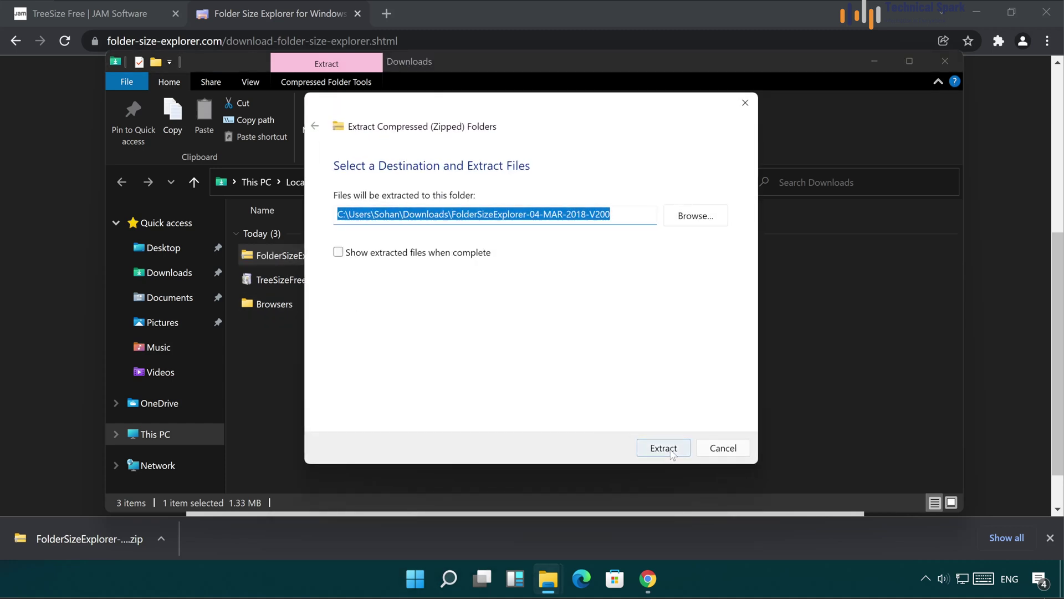
- Run the setup application from the extracted FolderSizeExplorer-04-MAR-2018-V200 folder as administrator and allow it to make changes
left_click(300, 305)
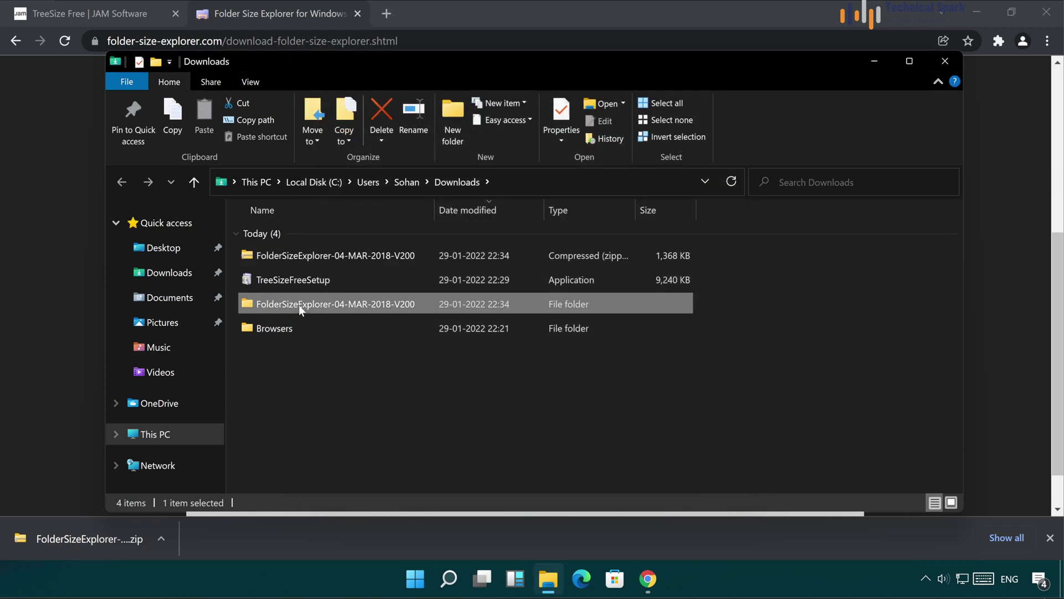
double_click(298, 305)
right_click(272, 306)
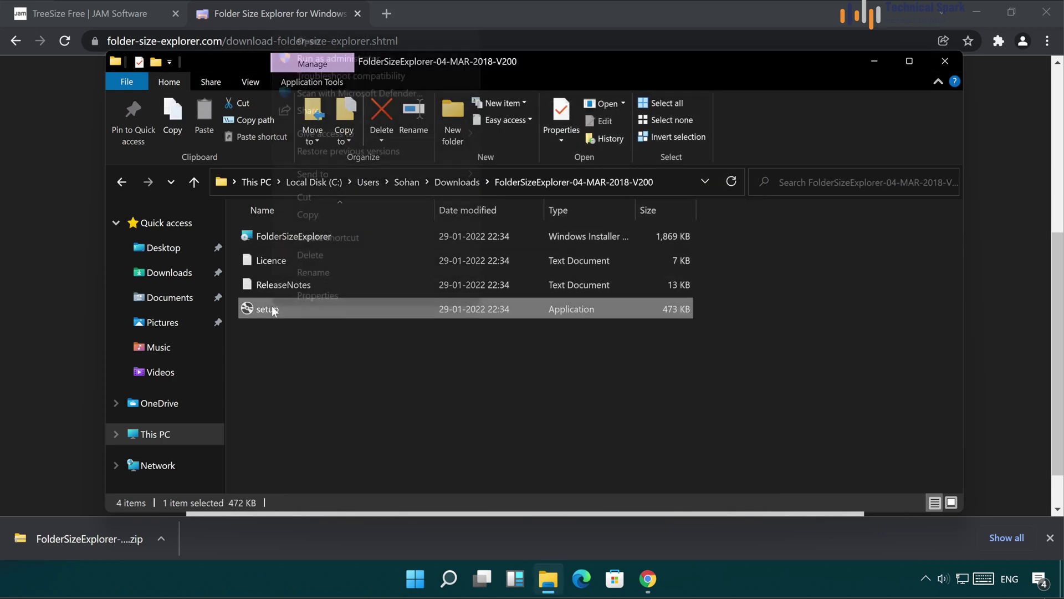
left_click(365, 58)
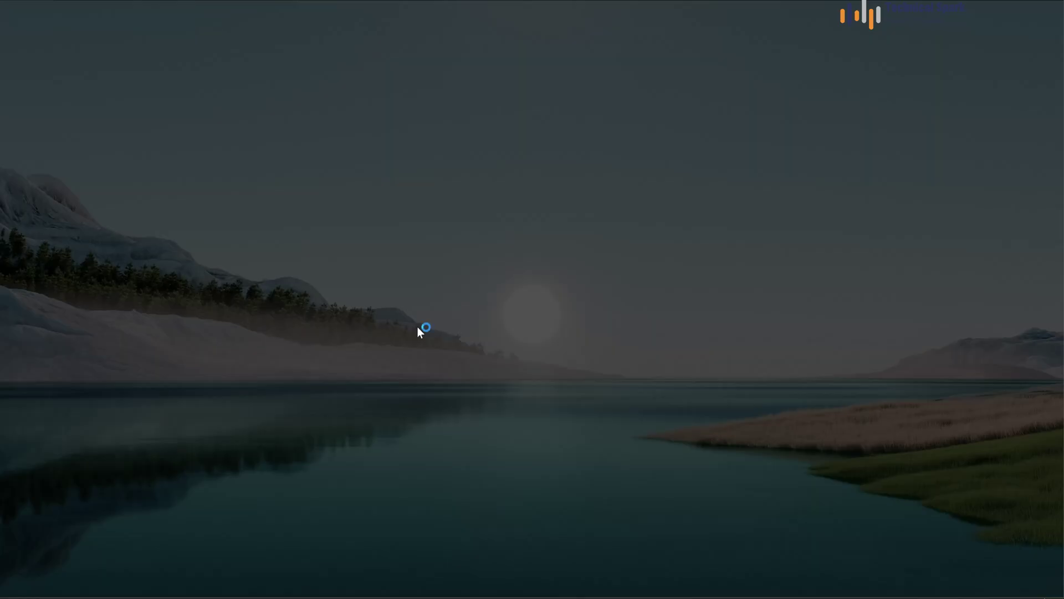
left_click(430, 395)
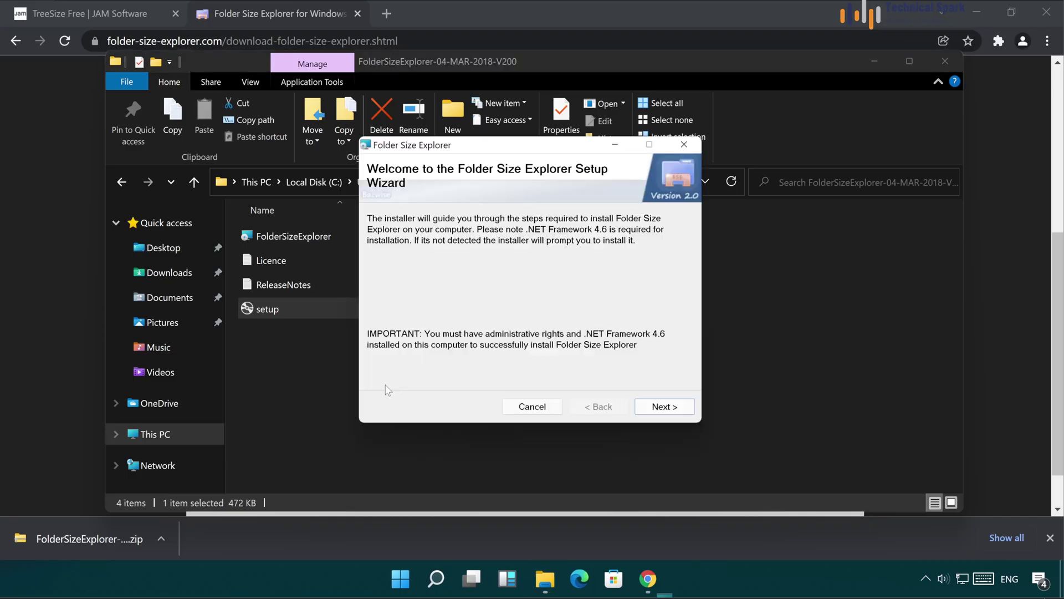
- Accept the license agreement, install Folder Size Explorer for everyone in the default Program Files (x86) folder, and close the setup wizard
left_click(666, 410)
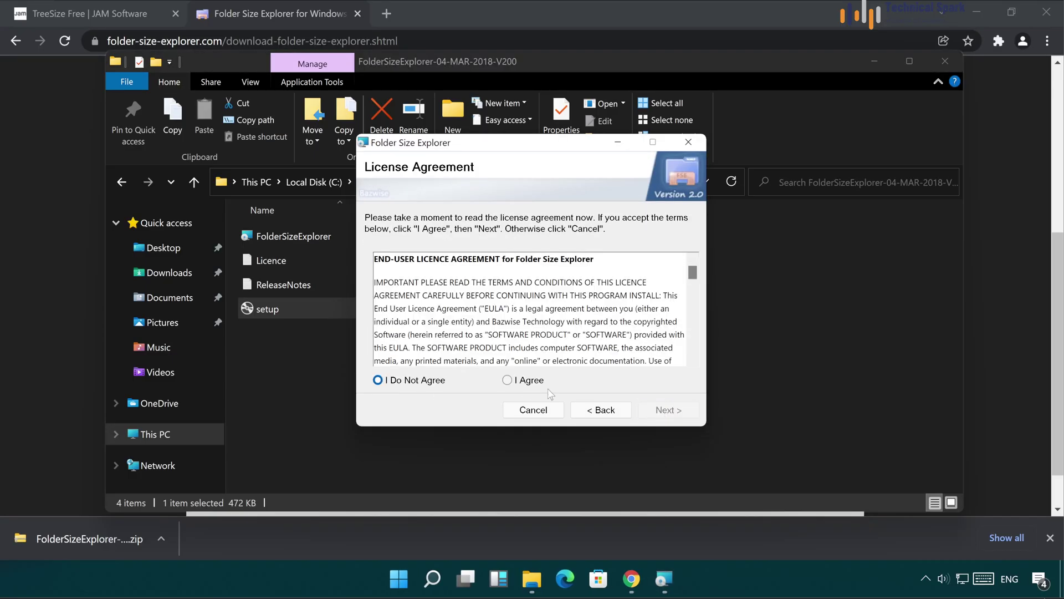
left_click(507, 380)
left_click(657, 413)
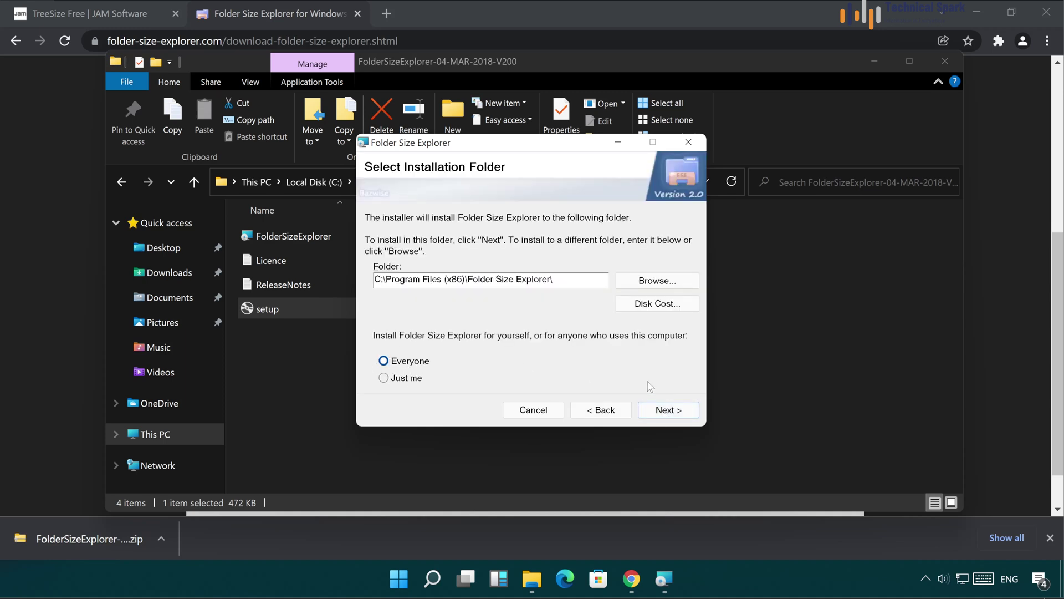
left_click(671, 413)
left_click(671, 415)
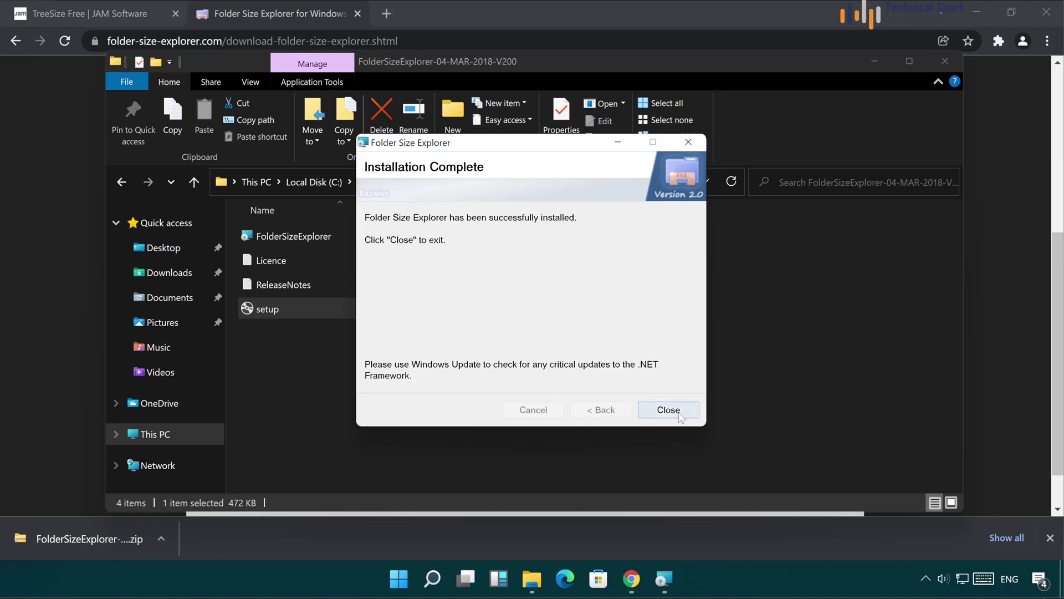
left_click(657, 410)
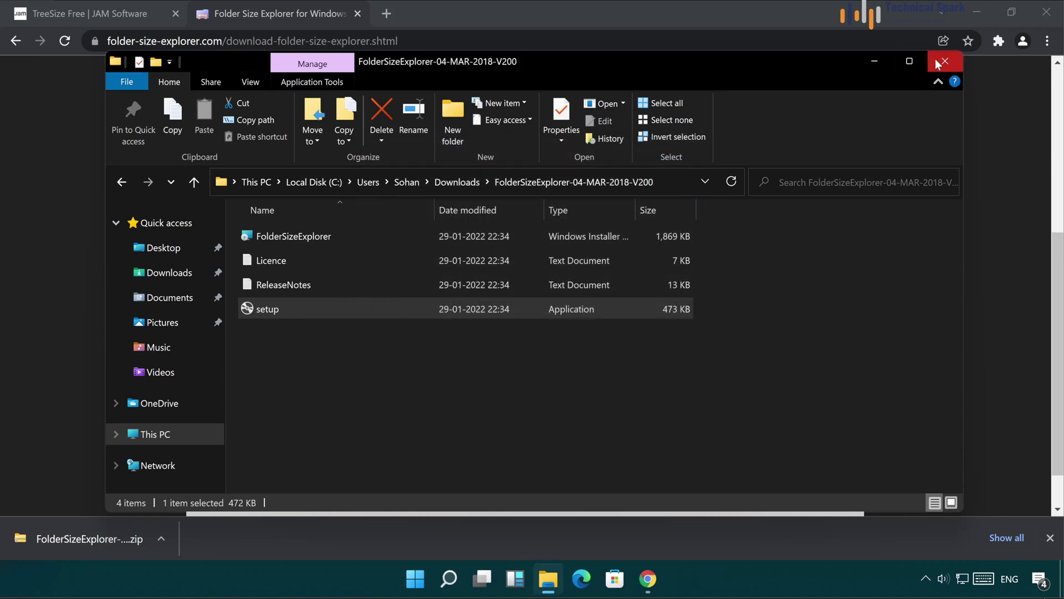
- Close File Explorer and Chrome, launch Folder Size Explorer from the desktop, and move its window clear of the desktop shortcuts
left_click(944, 61)
left_click(1044, 22)
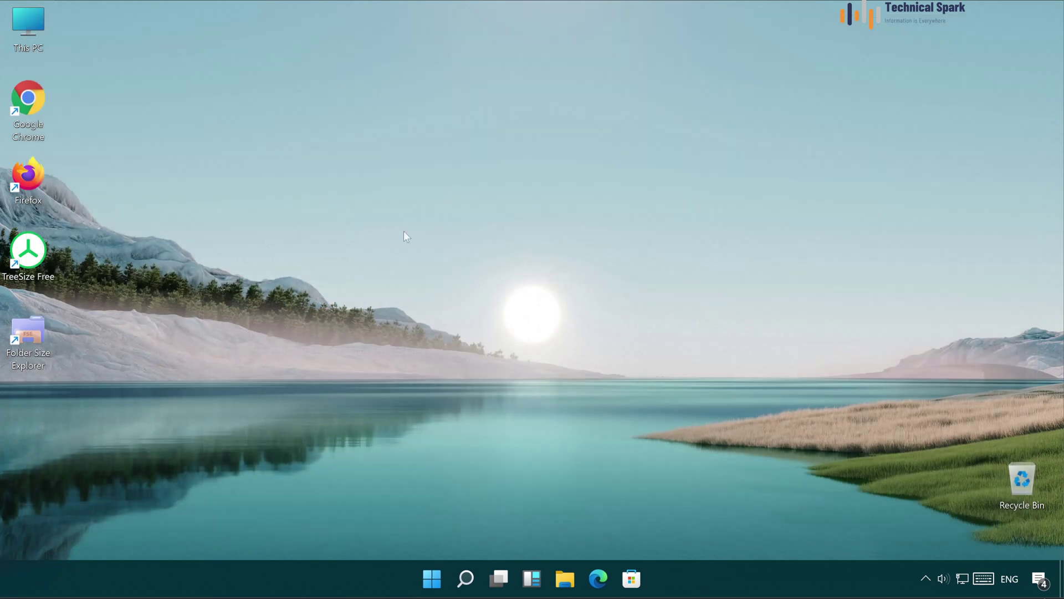
double_click(34, 335)
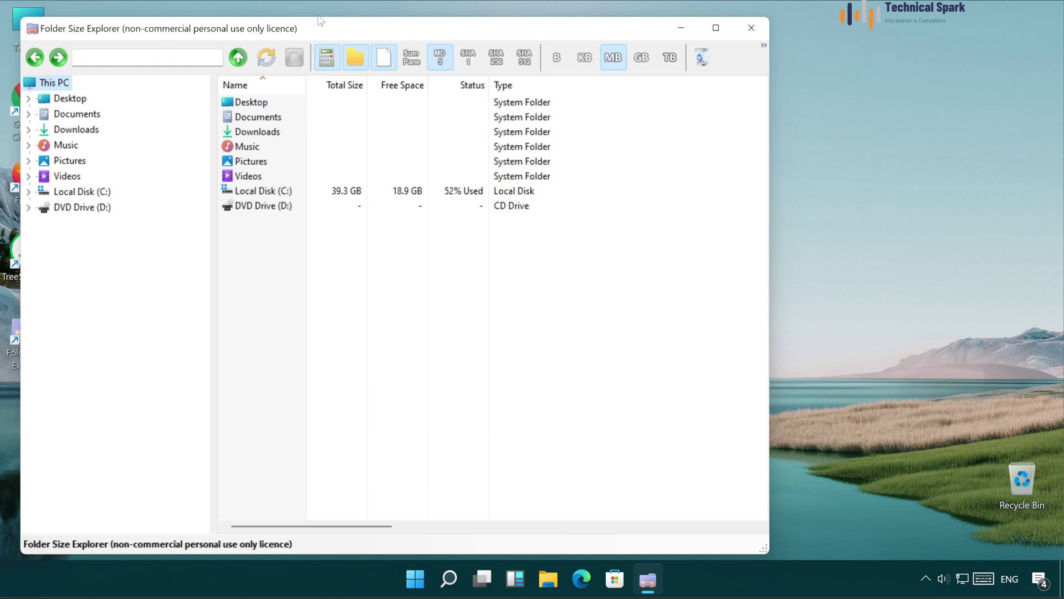
left_click_drag(331, 26, 379, 28)
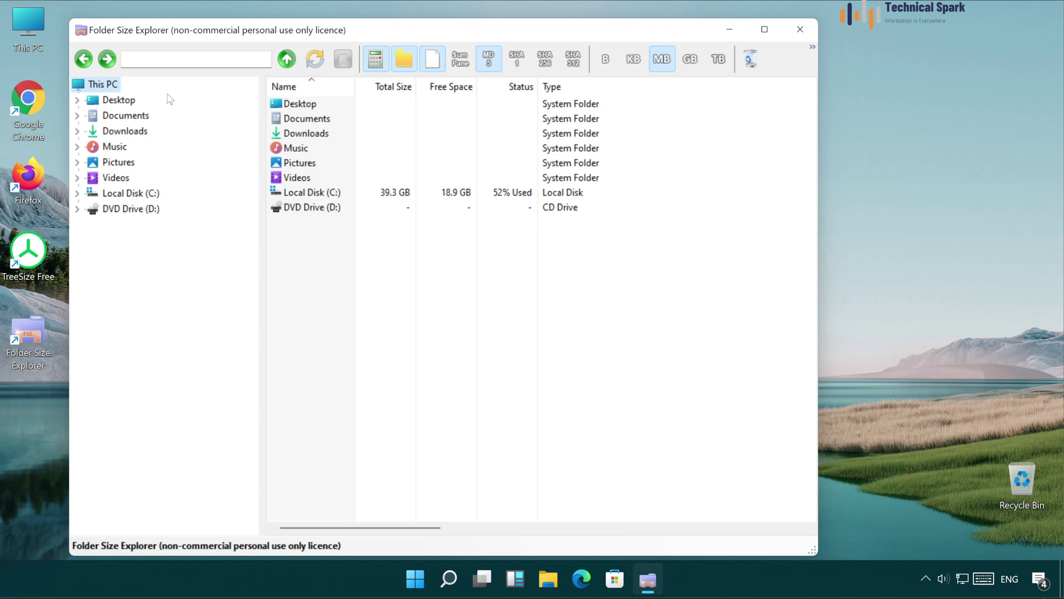
- Show the sizes of the files and folders in the Downloads folder
left_click(97, 88)
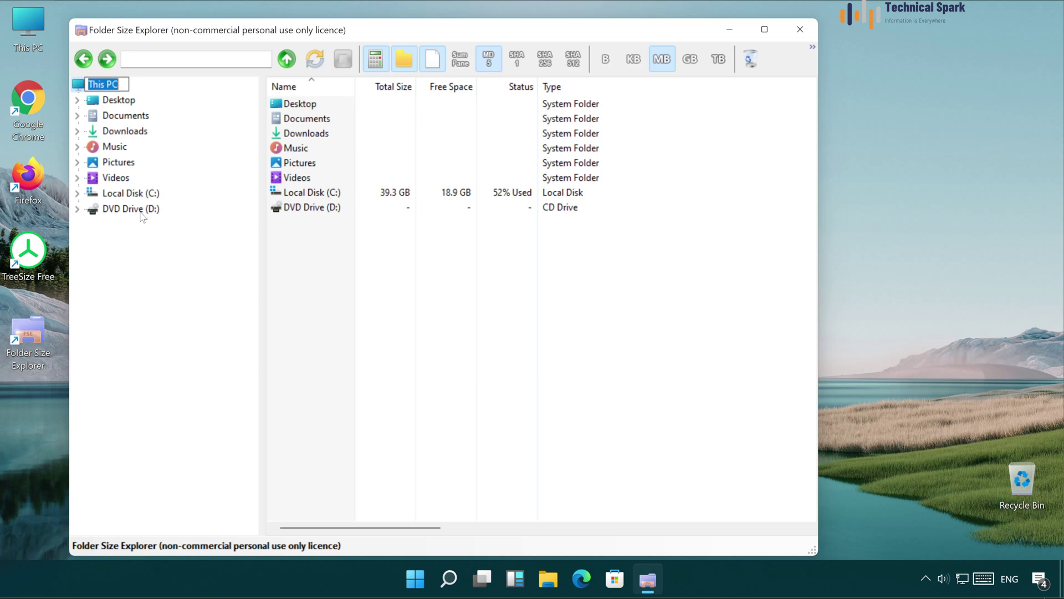
left_click(131, 255)
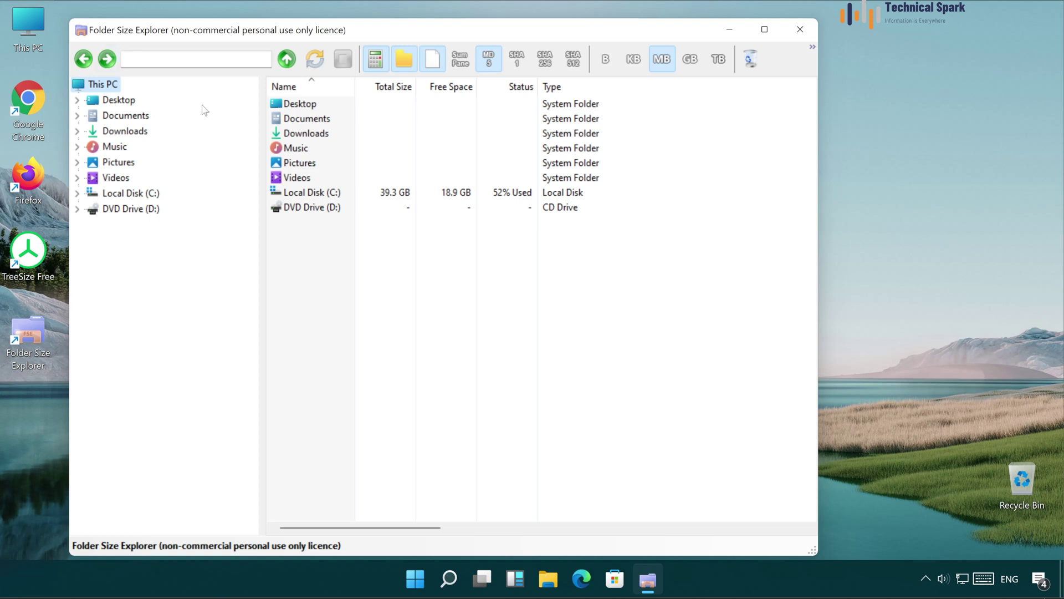
left_click(127, 134)
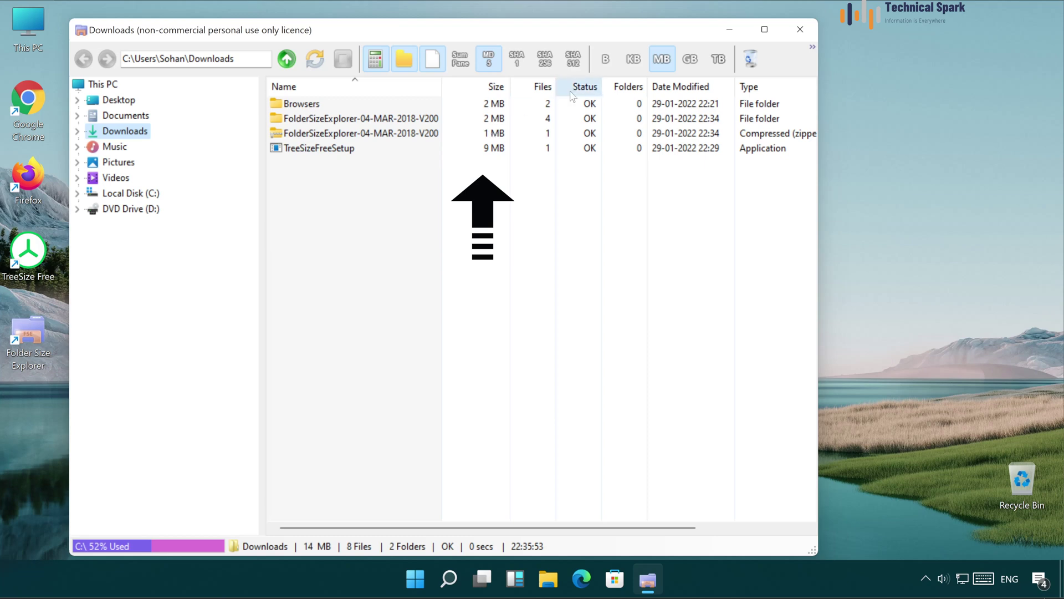
- View the Downloads sizes in bytes, kilobytes, megabytes, gigabytes and terabytes in turn, and return to megabytes
left_click(606, 64)
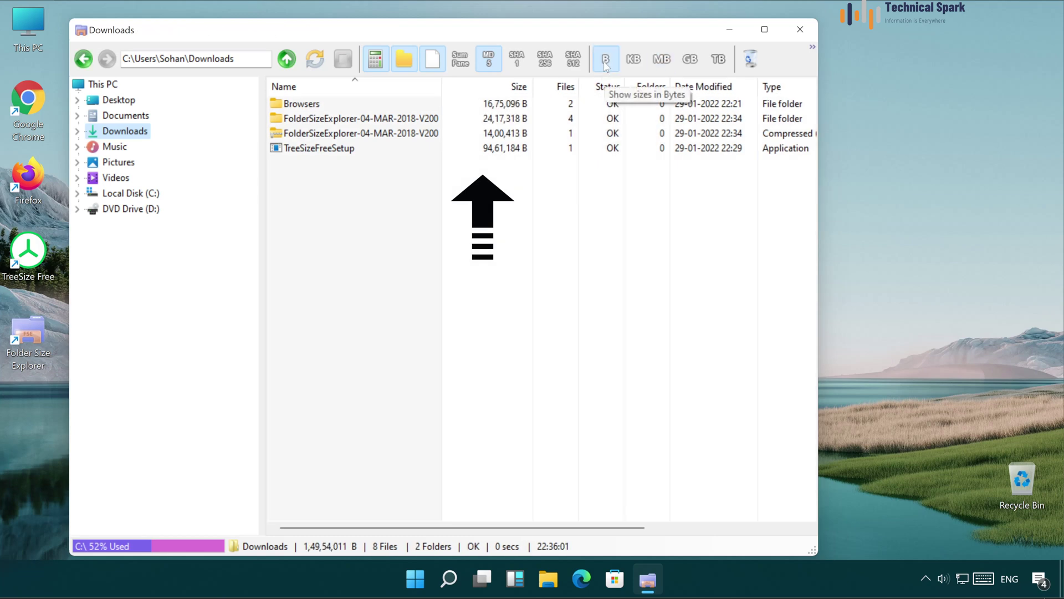
left_click(633, 59)
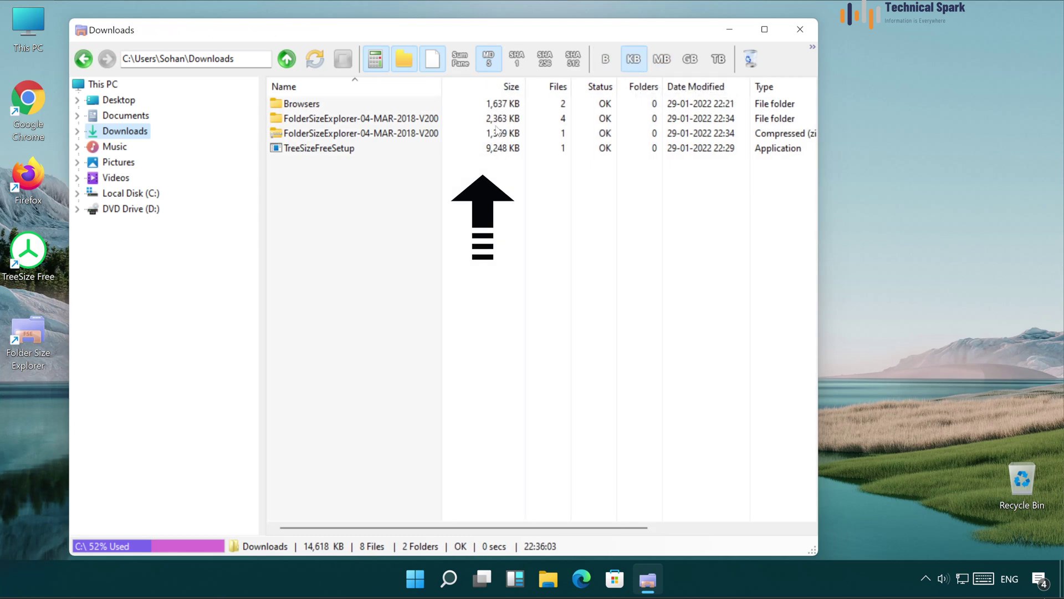
left_click(661, 59)
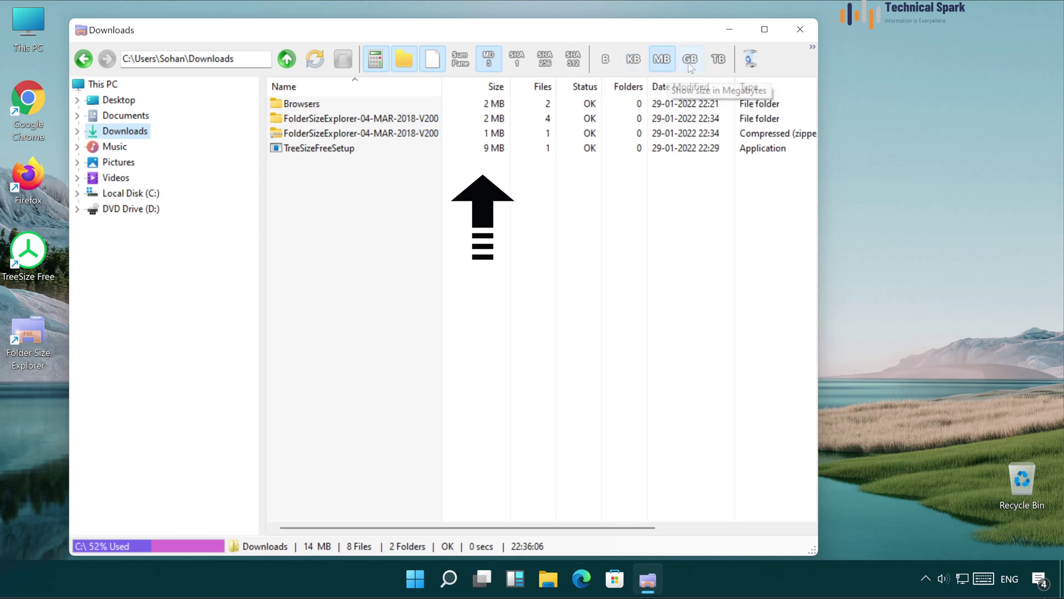
left_click(690, 59)
left_click(713, 62)
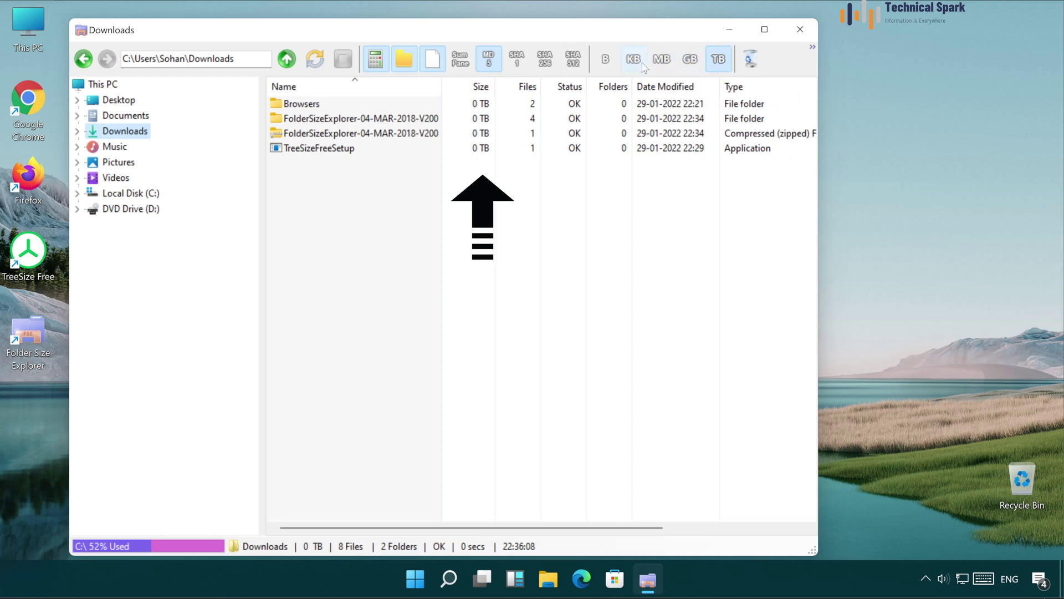
left_click(660, 60)
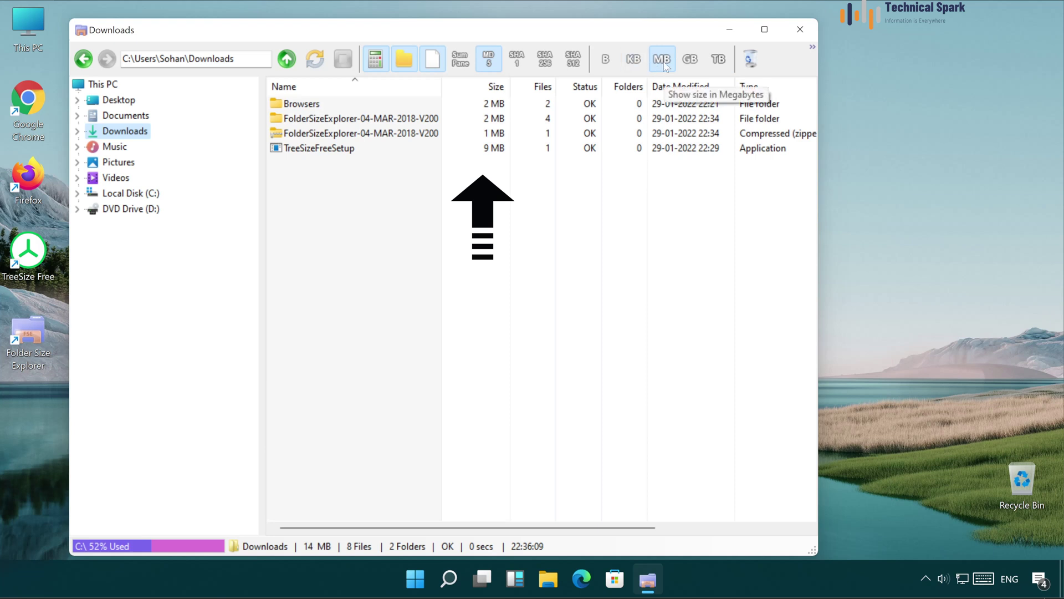
- Call up the permanent deletion of all items in Downloads and decline it
left_click(753, 60)
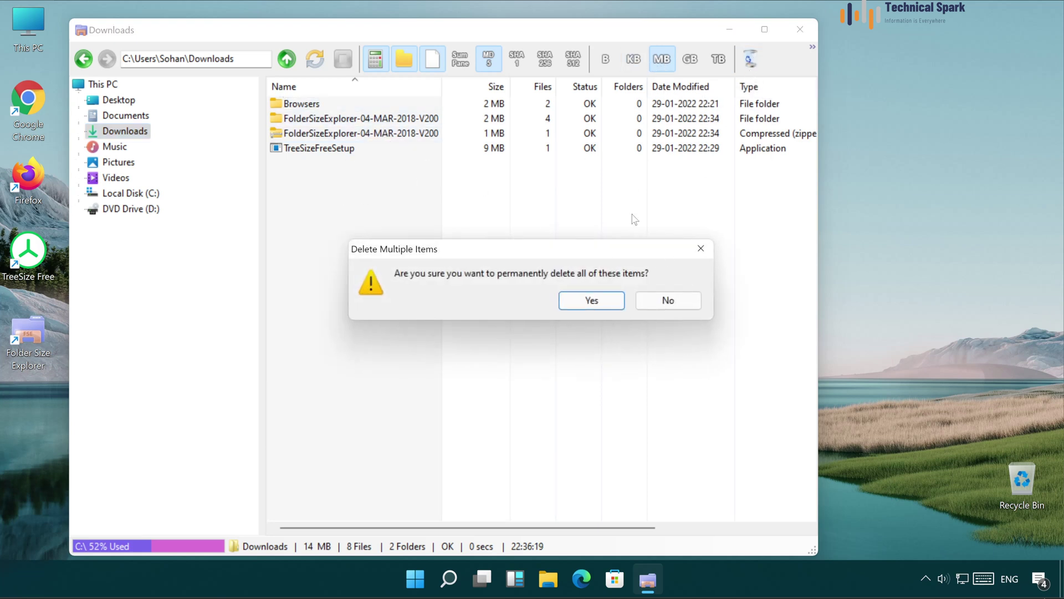
left_click(668, 300)
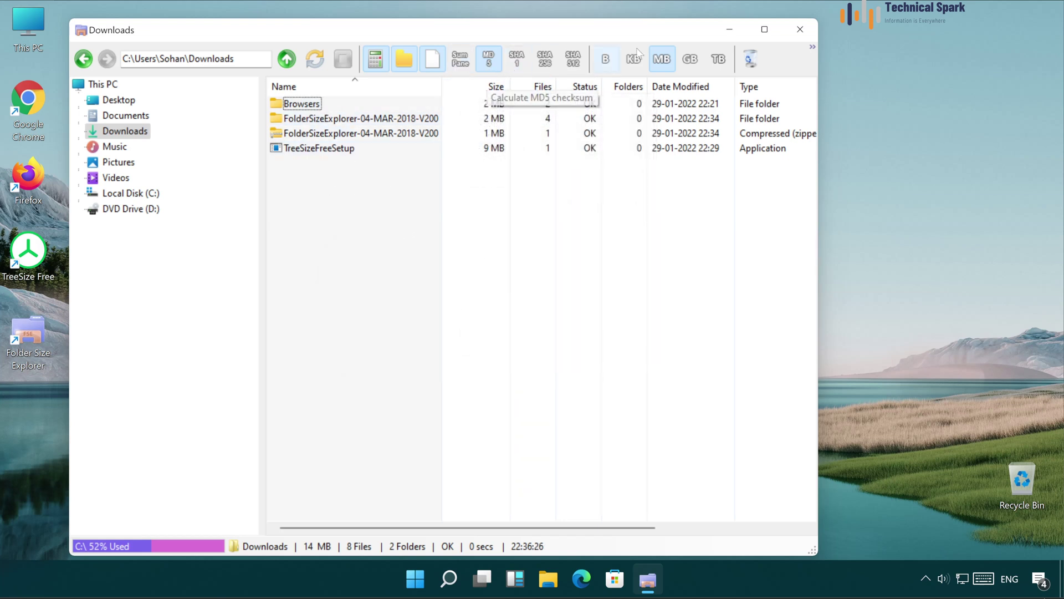
- Maximize the window, switch MD5 calculation off and on again, and examine the MD5 checksums of TreeSizeFreeSetup and the FolderSizeExplorer archive
left_click(765, 29)
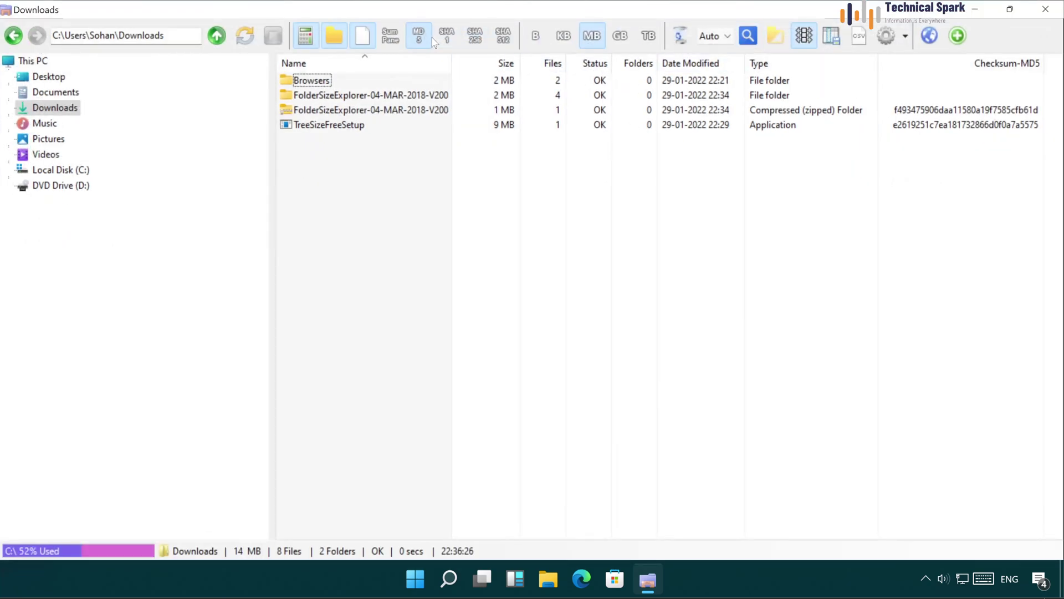
left_click(419, 43)
left_click(418, 38)
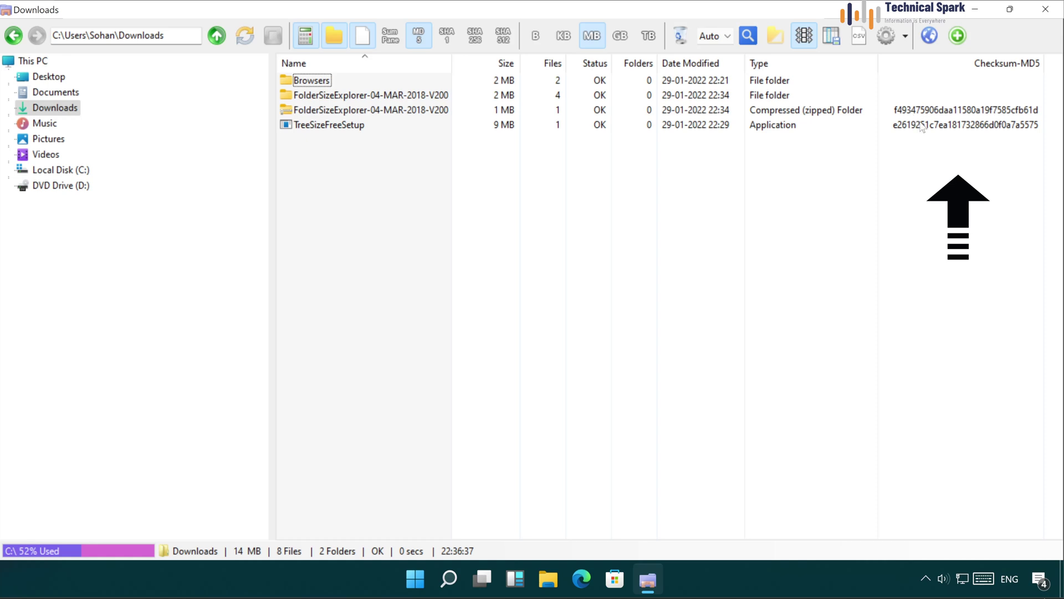
left_click(342, 126)
left_click(342, 127)
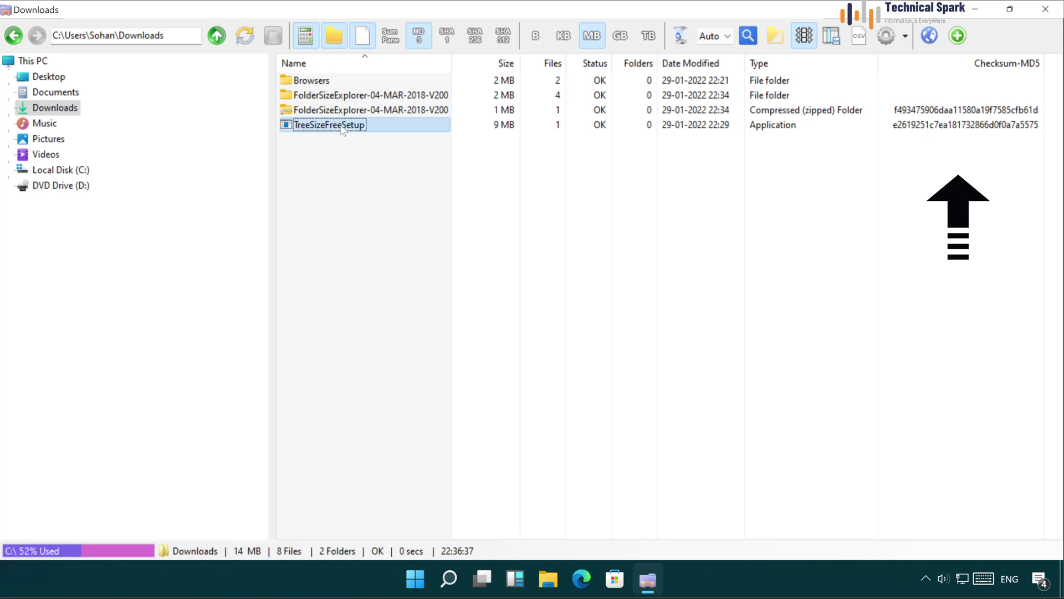
left_click(328, 111)
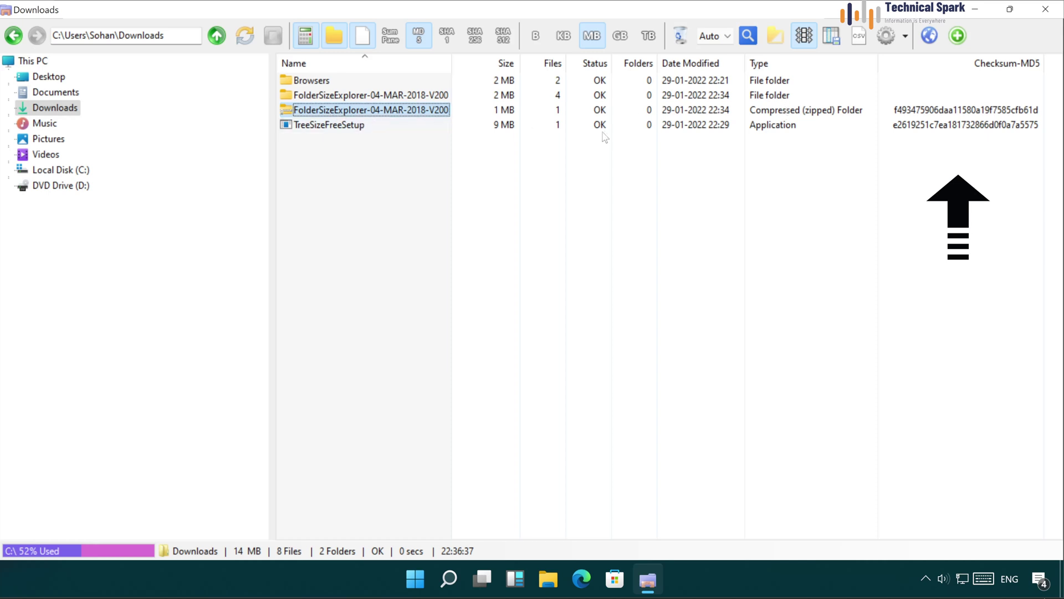
left_click(936, 135)
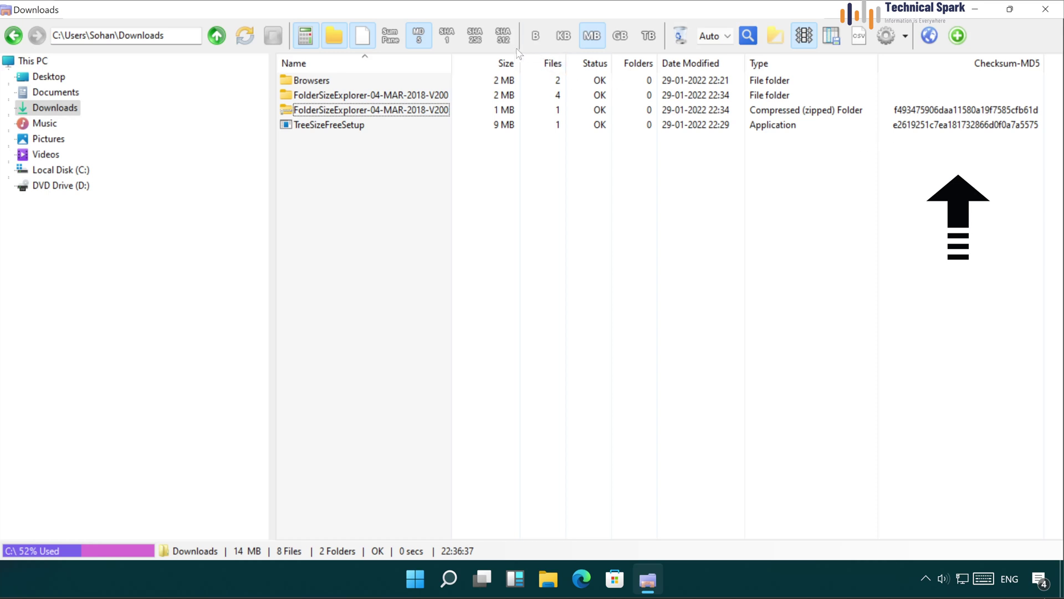
- Turn on SHA-1, SHA-256 and SHA-512 checksum calculation and look through the added checksum columns
left_click(453, 37)
left_click(475, 36)
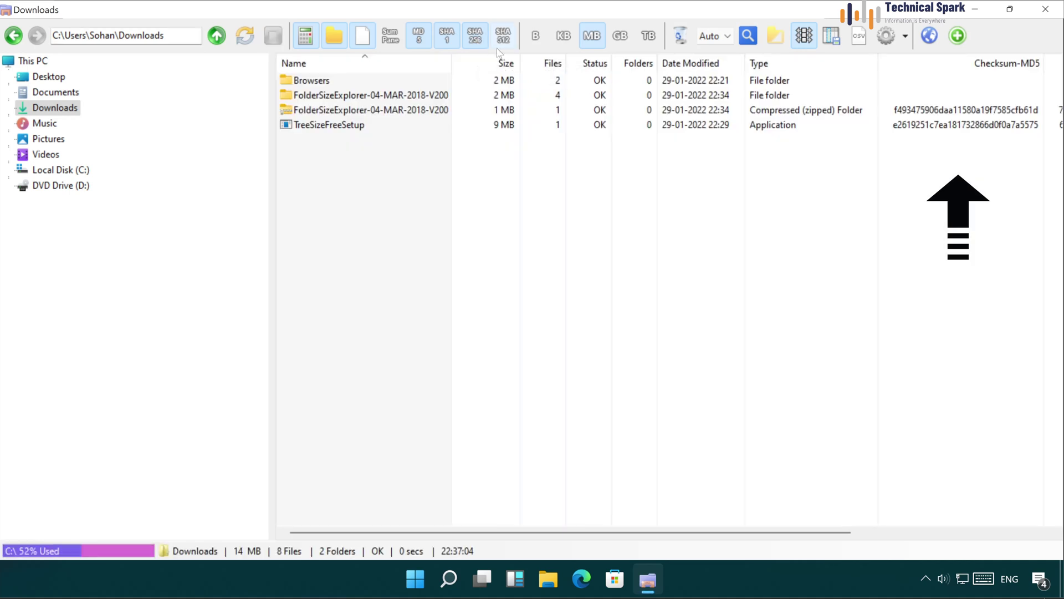
left_click(504, 40)
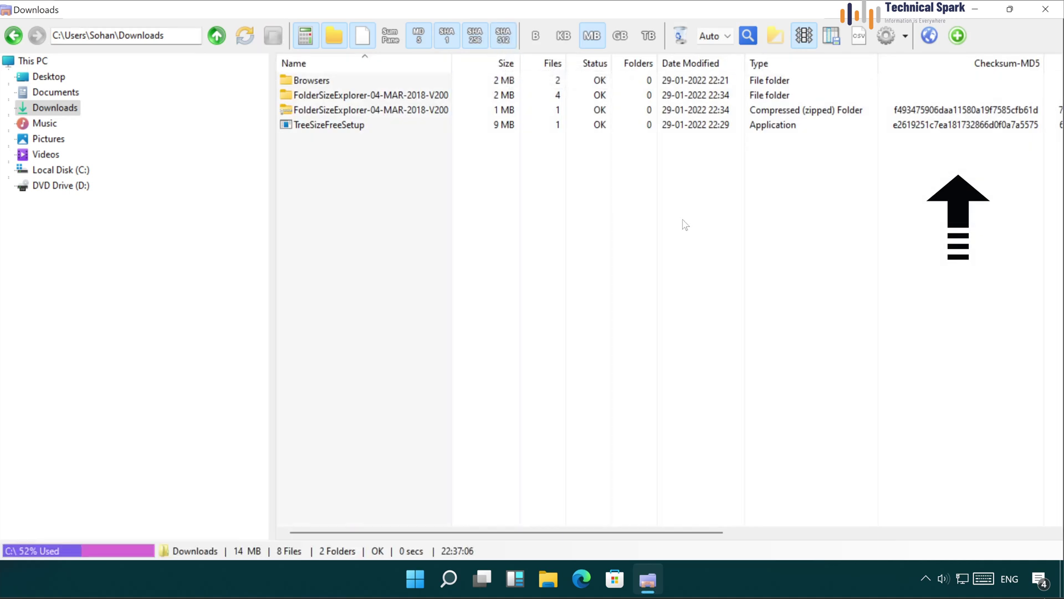
left_click_drag(627, 532, 947, 202)
left_click_drag(923, 64, 998, 66)
- Turn off SHA-512, SHA-256, SHA-1 and MD5 checksum calculation for the Downloads listing
left_click(501, 36)
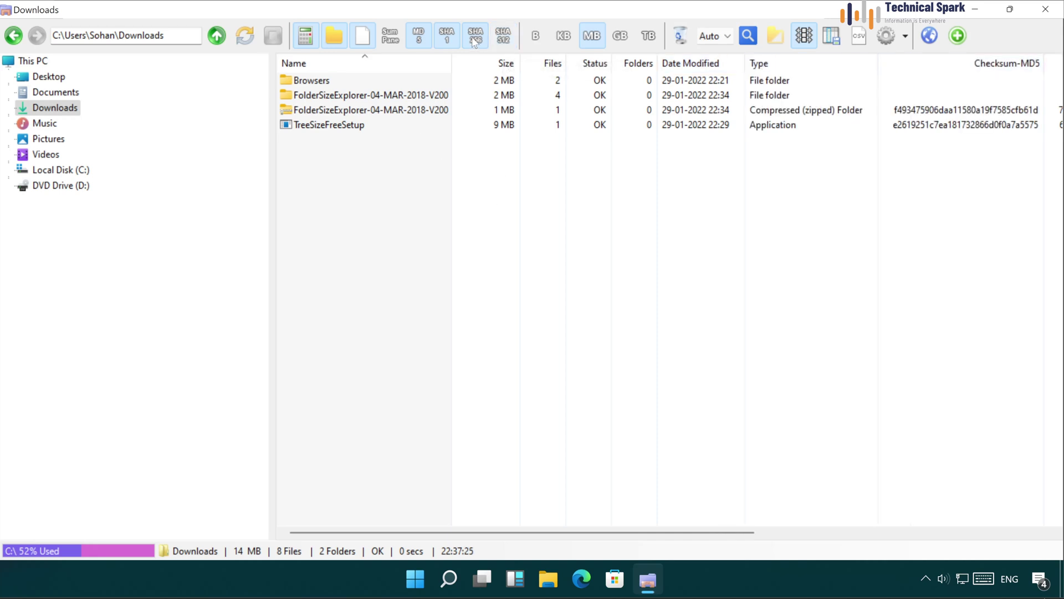
left_click(474, 36)
left_click(447, 35)
left_click(418, 38)
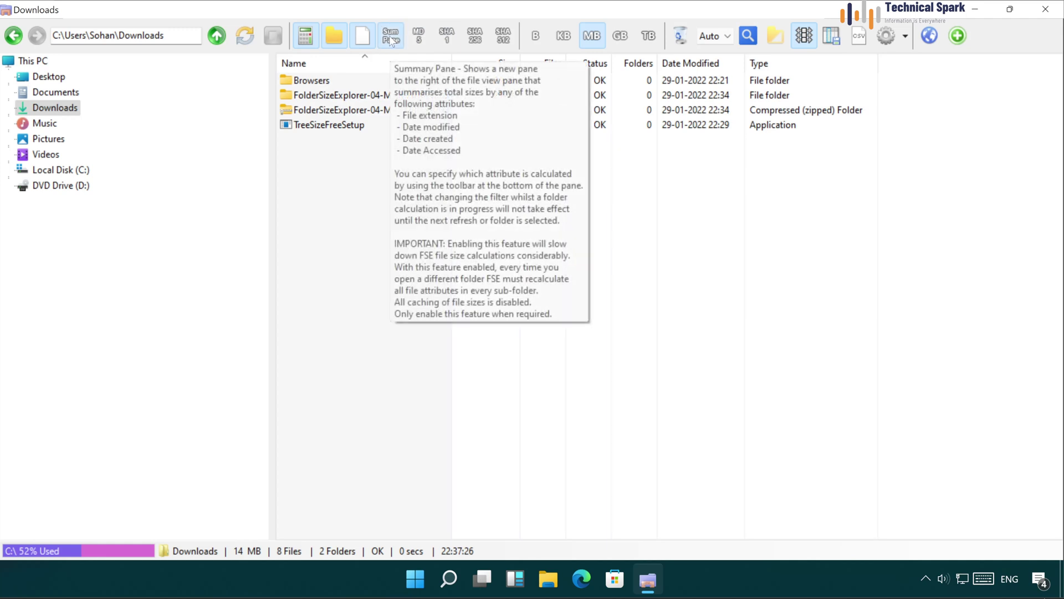
- View the Downloads summary by file extension and hide it, and switch the file calculation option off and on again
left_click(390, 36)
left_click(320, 84)
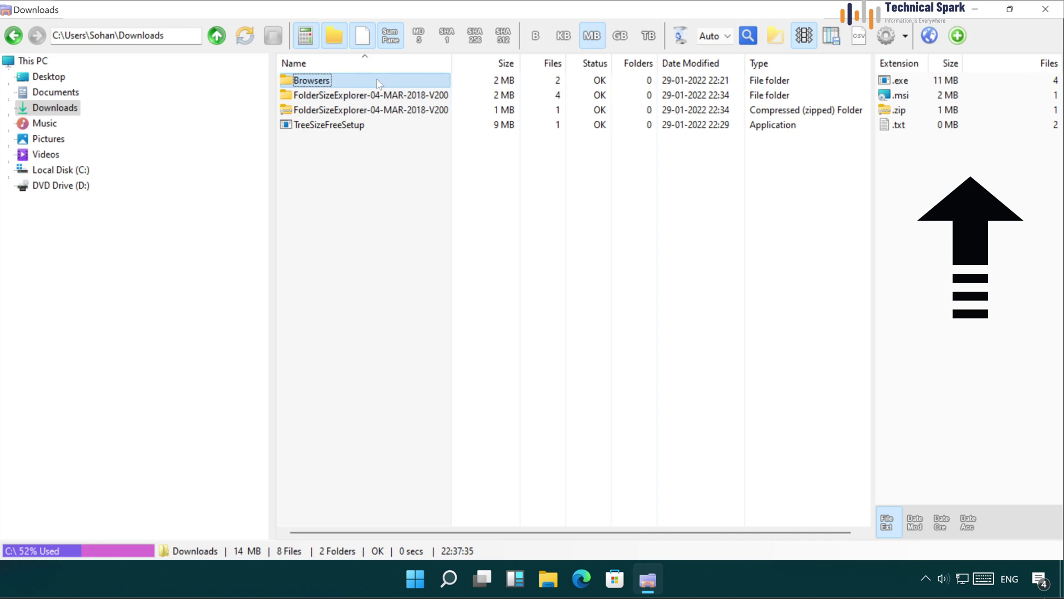
left_click(392, 37)
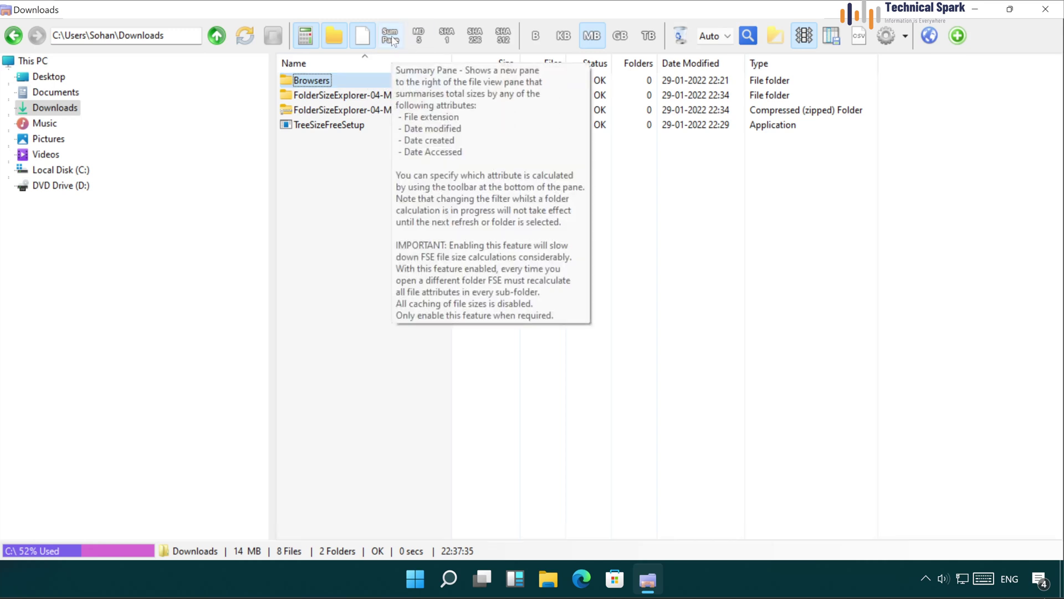
left_click(363, 37)
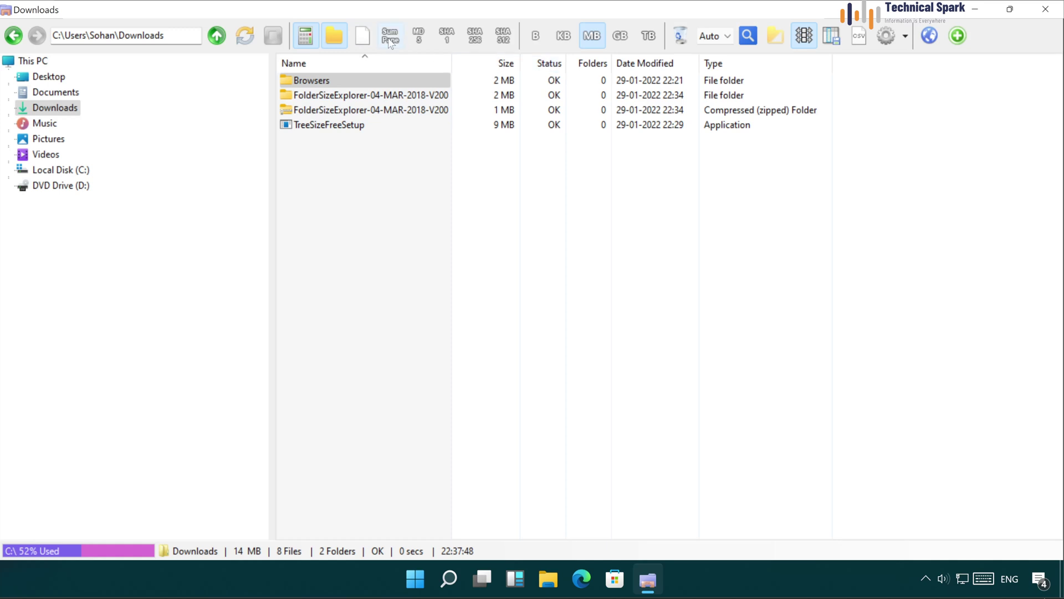
left_click(366, 40)
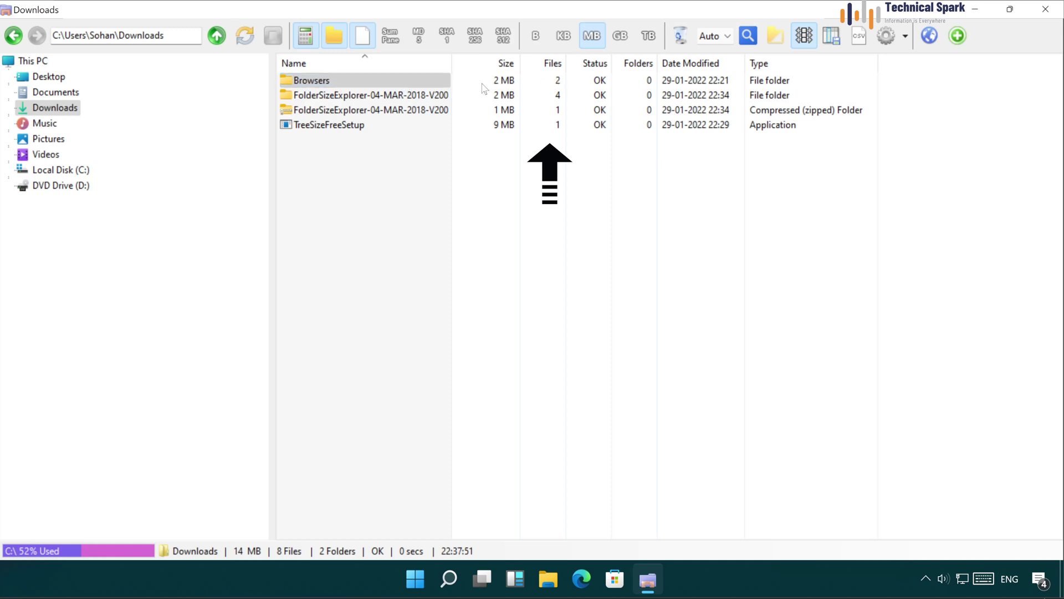
- Look through the contents of the Browsers and FolderSizeExplorer-04-MAR-2018-V200 folders, and return to Downloads
double_click(391, 85)
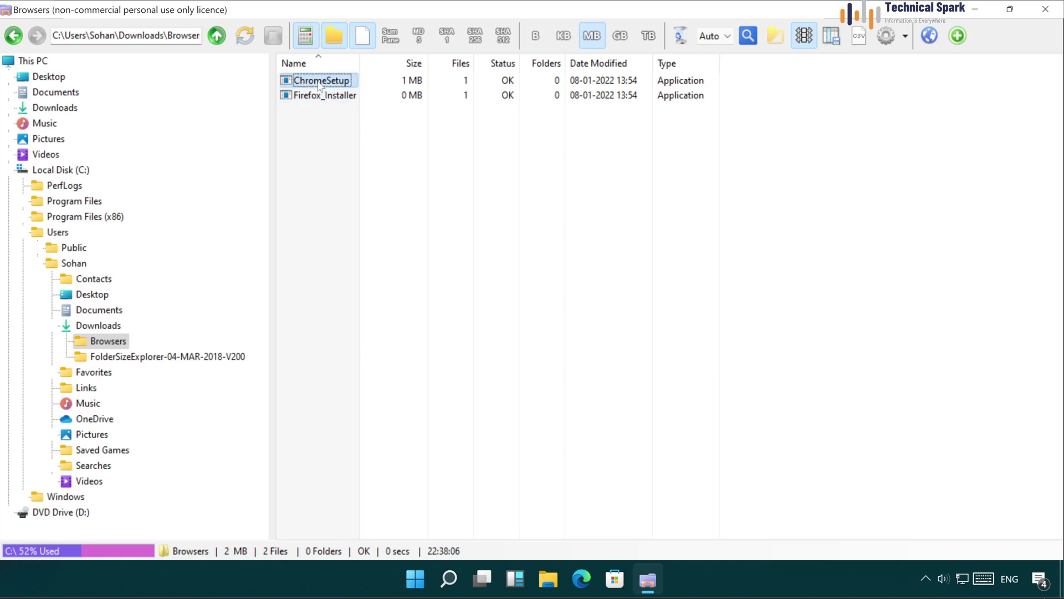
left_click(216, 36)
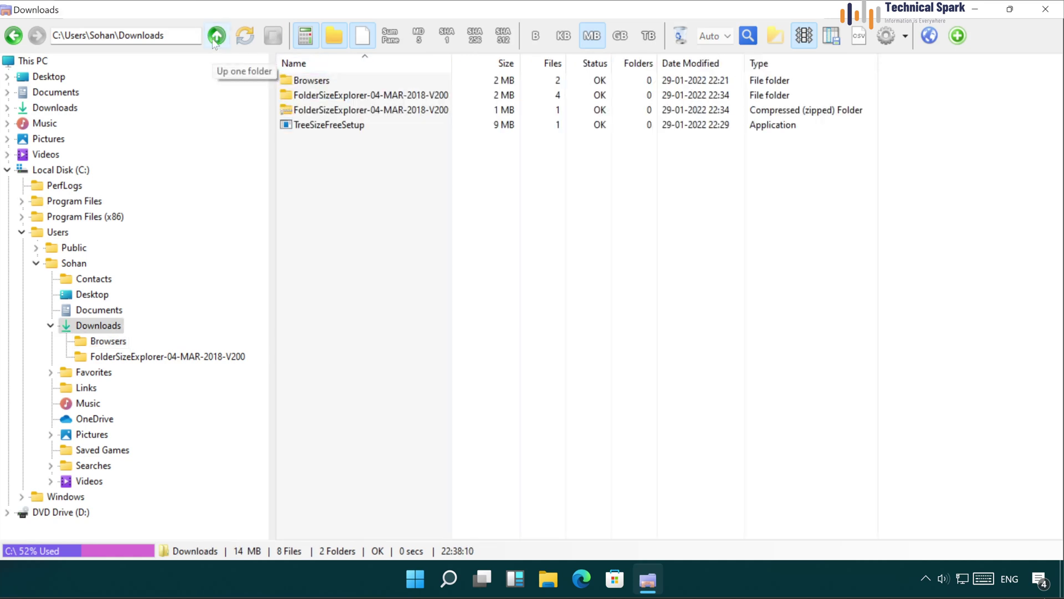
left_click(344, 96)
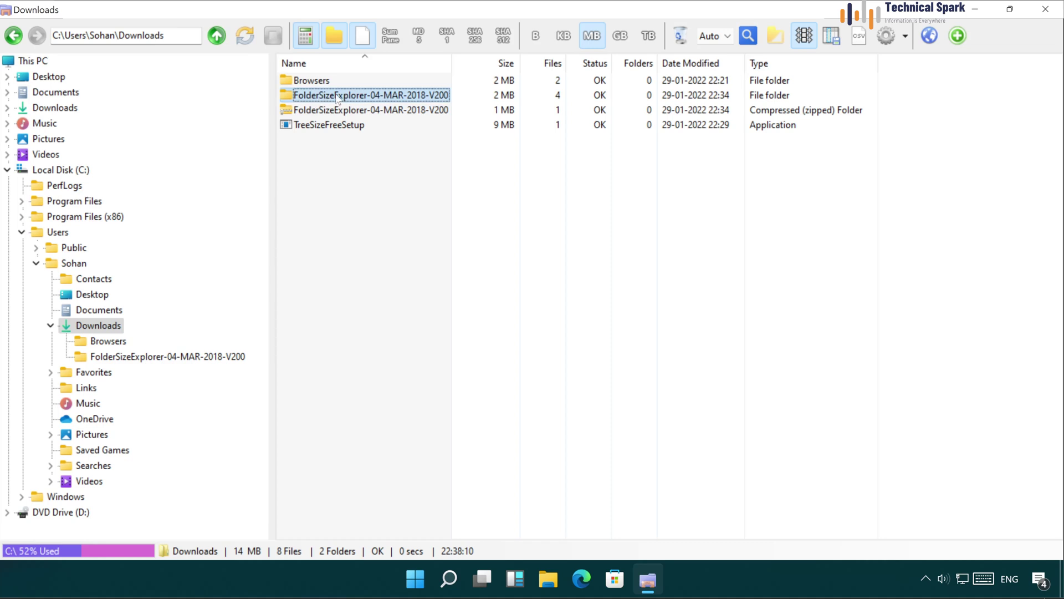
double_click(337, 96)
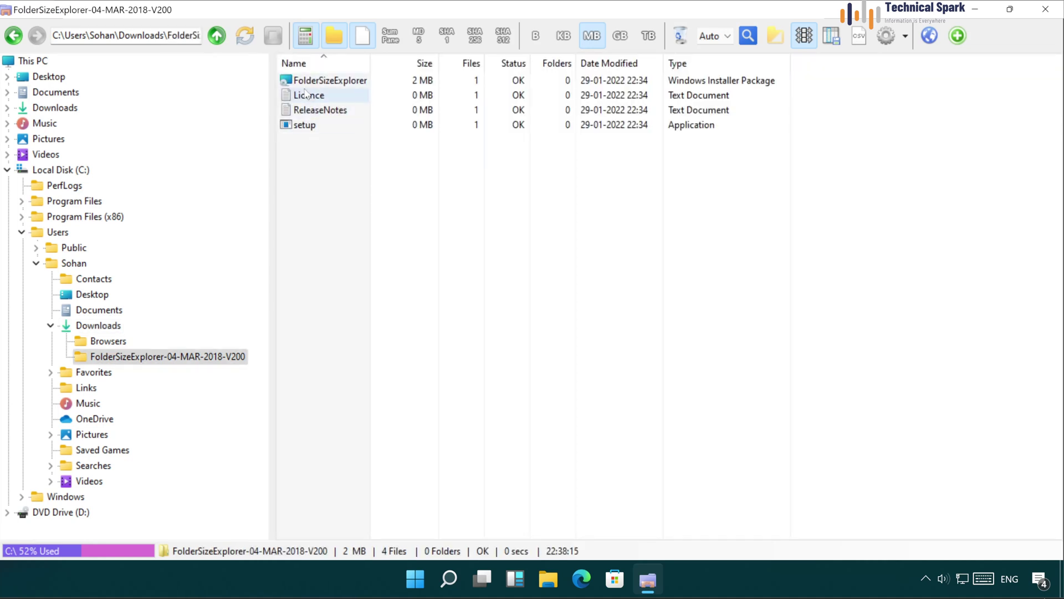
left_click(216, 36)
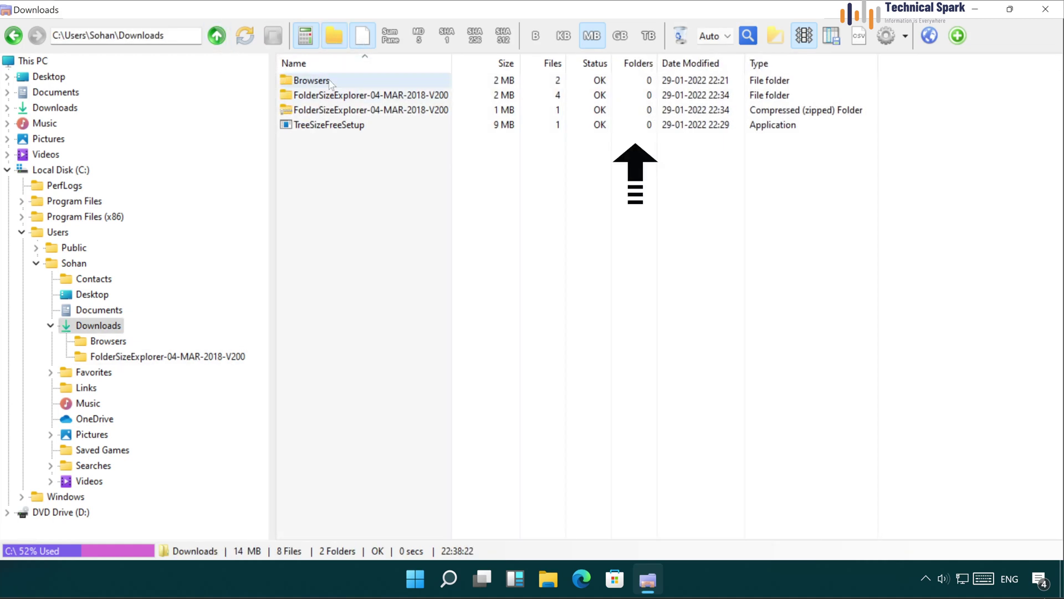
- Create a new folder inside Browsers with its default name, and check the Browsers folder count in Downloads
double_click(310, 80)
right_click(355, 185)
mouse_move(469, 322)
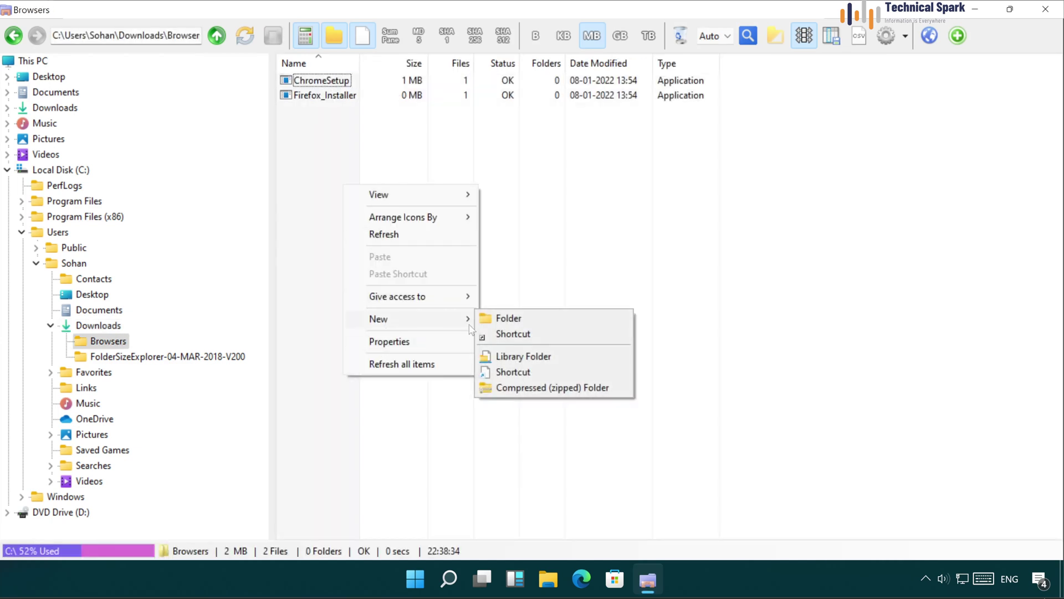
left_click(526, 318)
left_click(325, 197)
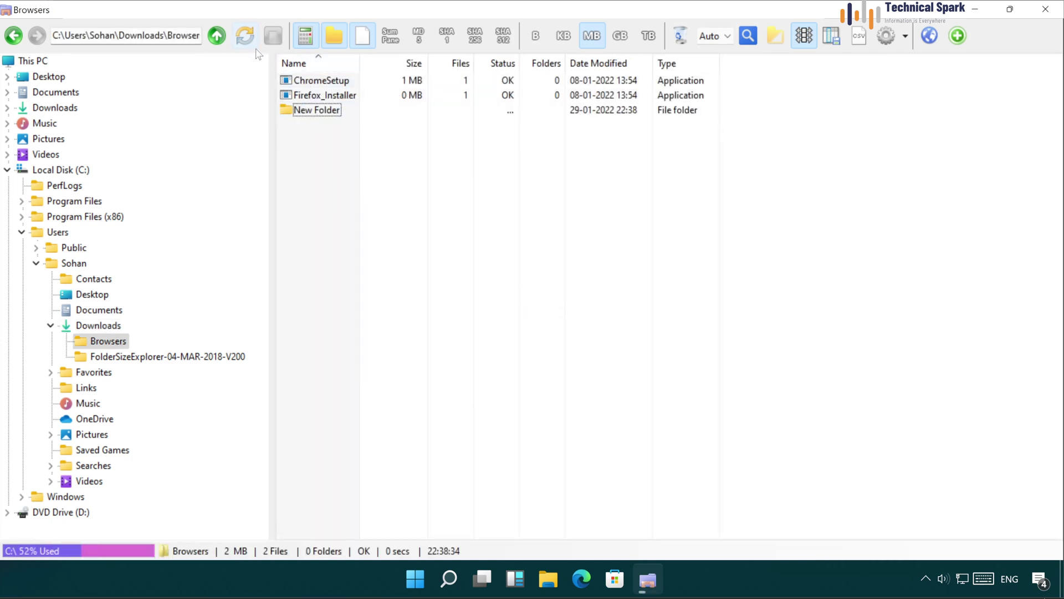
left_click(216, 36)
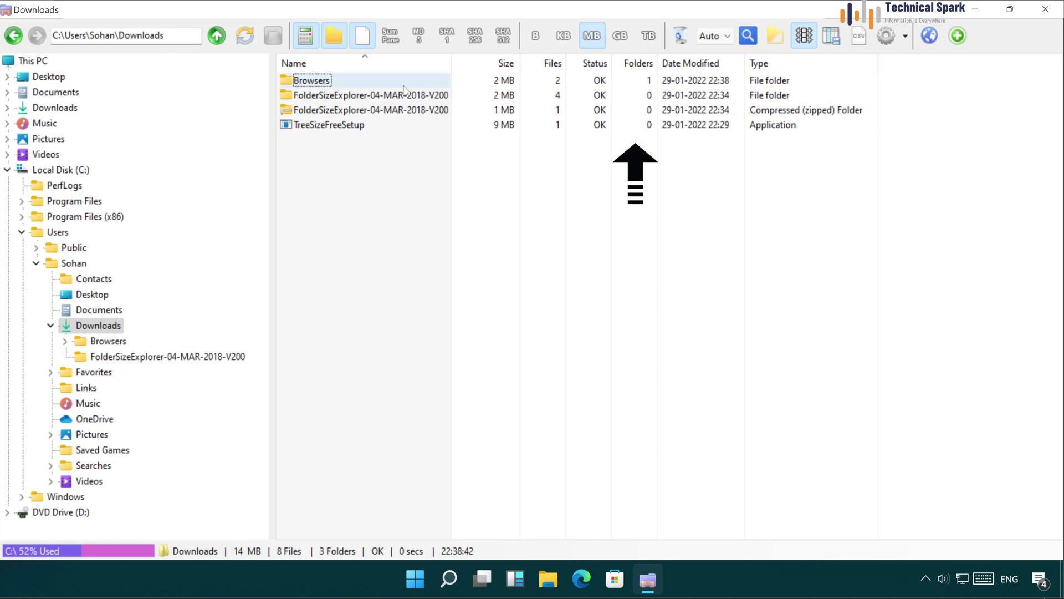
left_click(367, 82)
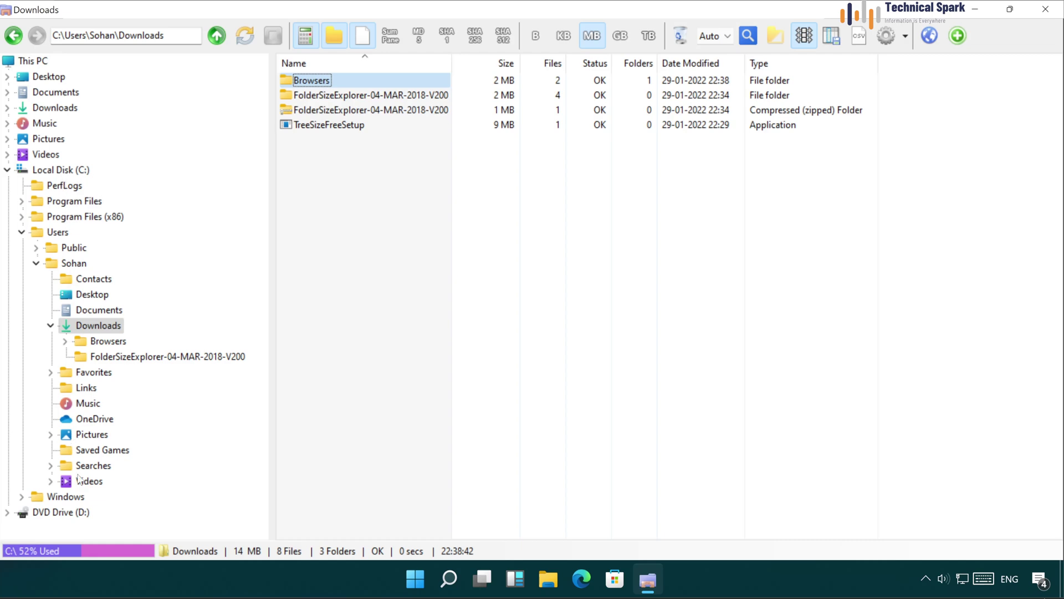
- Collapse the Users tree, open C:\Windows and sort its contents by size, largest first
left_click(22, 231)
left_click(65, 247)
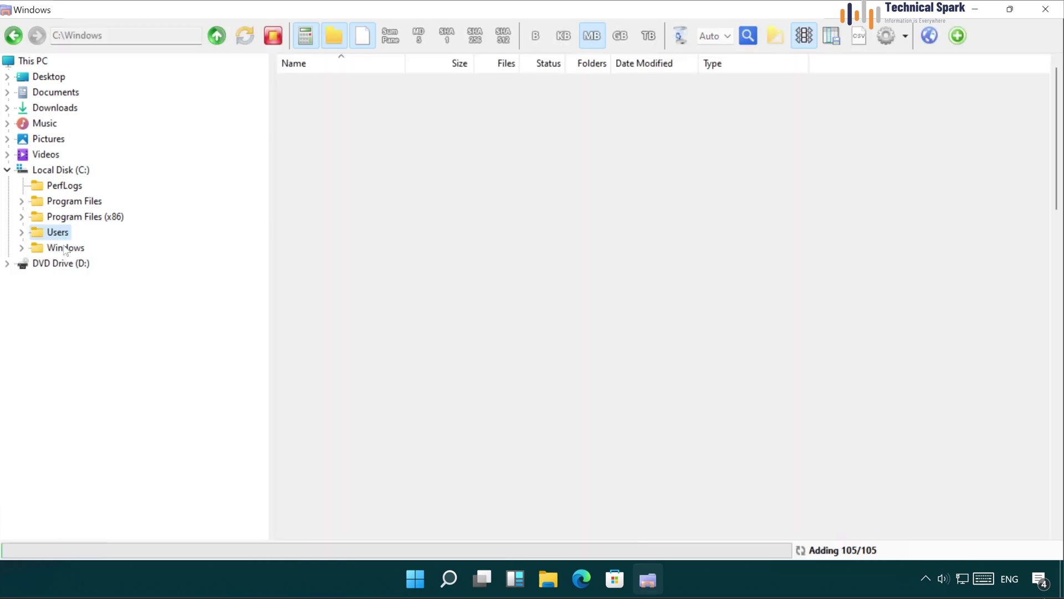
left_click(460, 64)
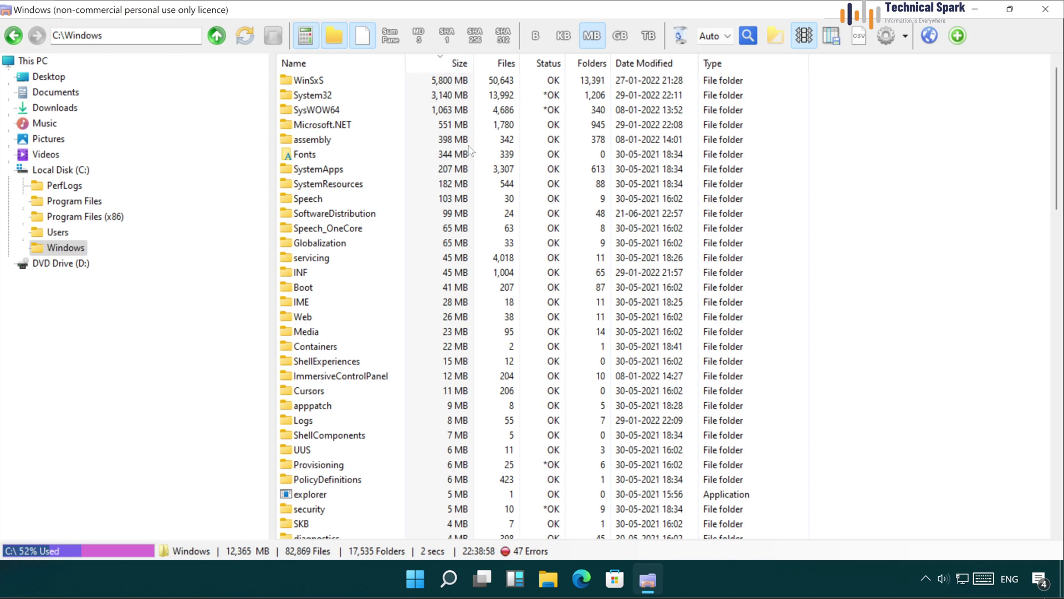
left_click(391, 81)
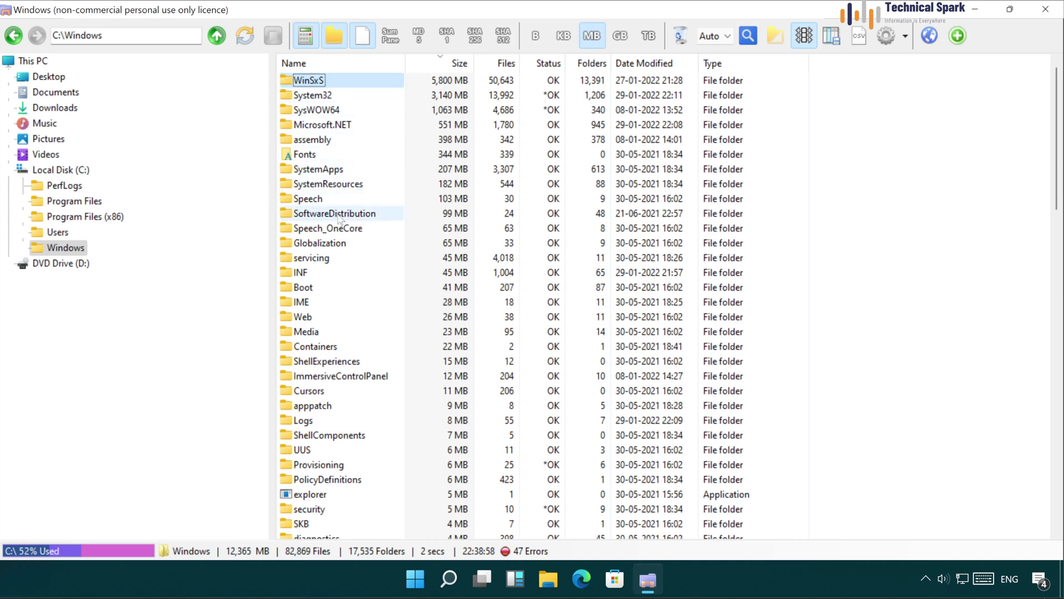
- Examine the file sizes in the Download folder of Windows\SoftwareDistribution, and return to This PC
left_click(314, 218)
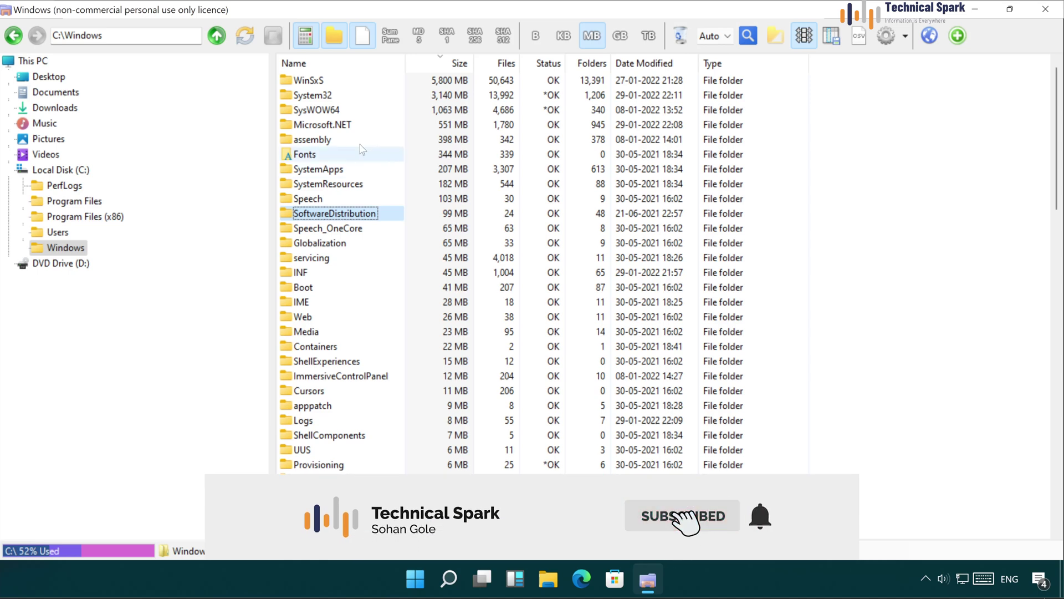
double_click(361, 218)
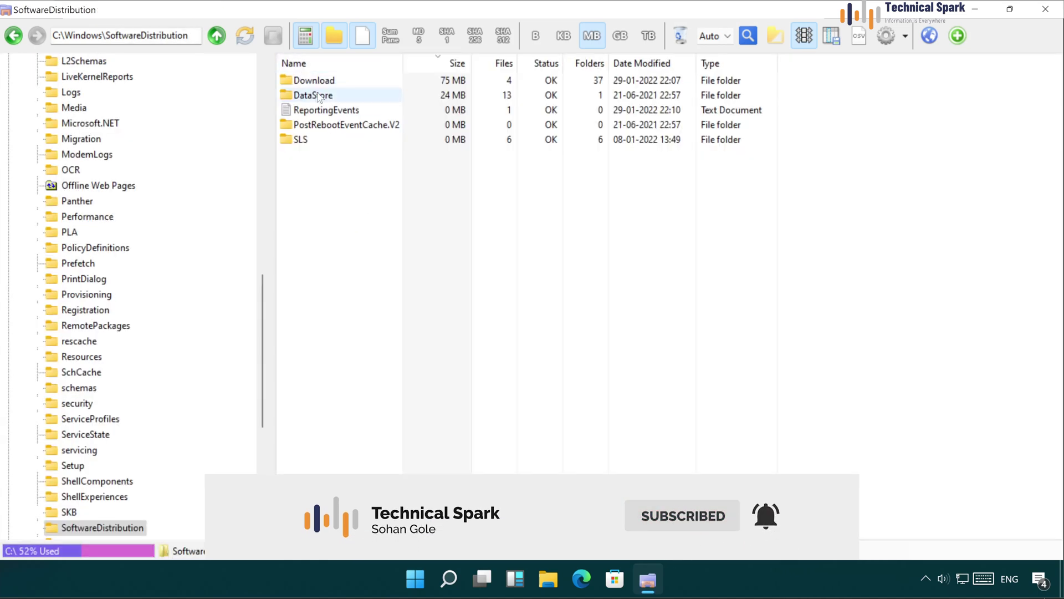
double_click(322, 80)
scroll(382, 216, "down", 3)
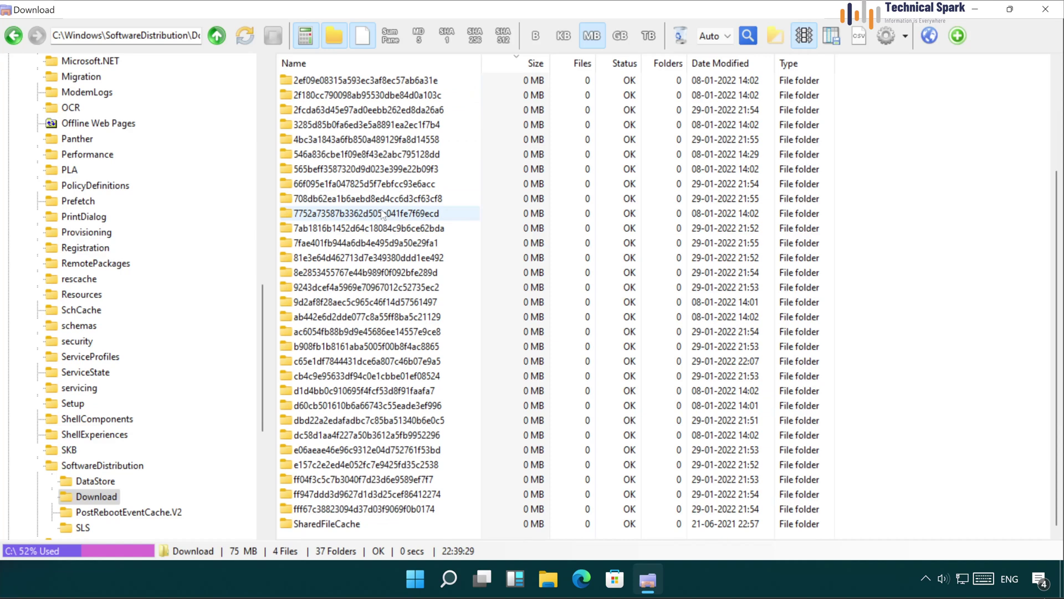
scroll(382, 215, "up", 3)
left_click(422, 97)
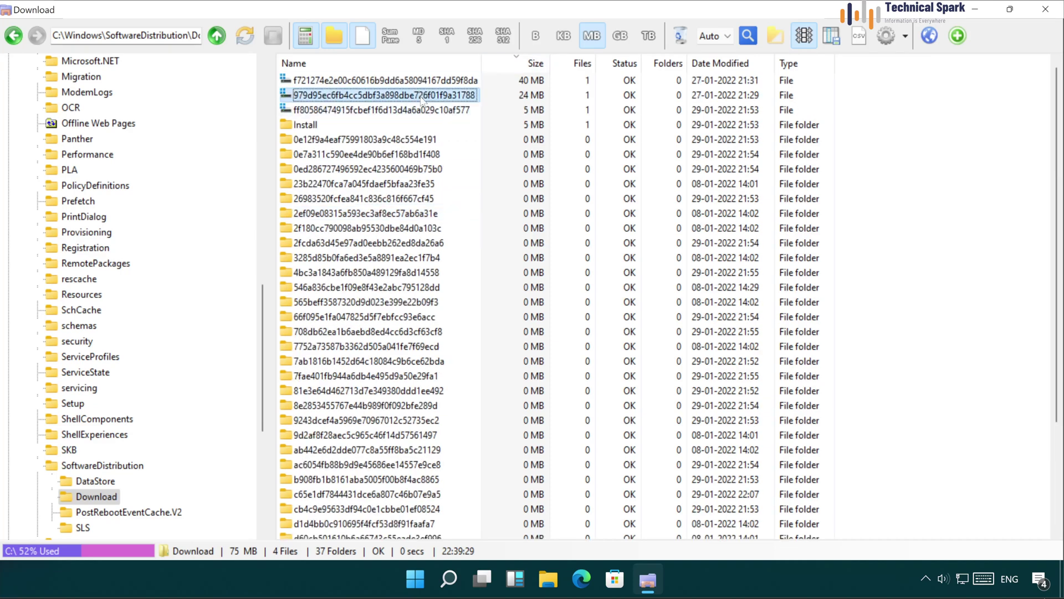
left_click(218, 36)
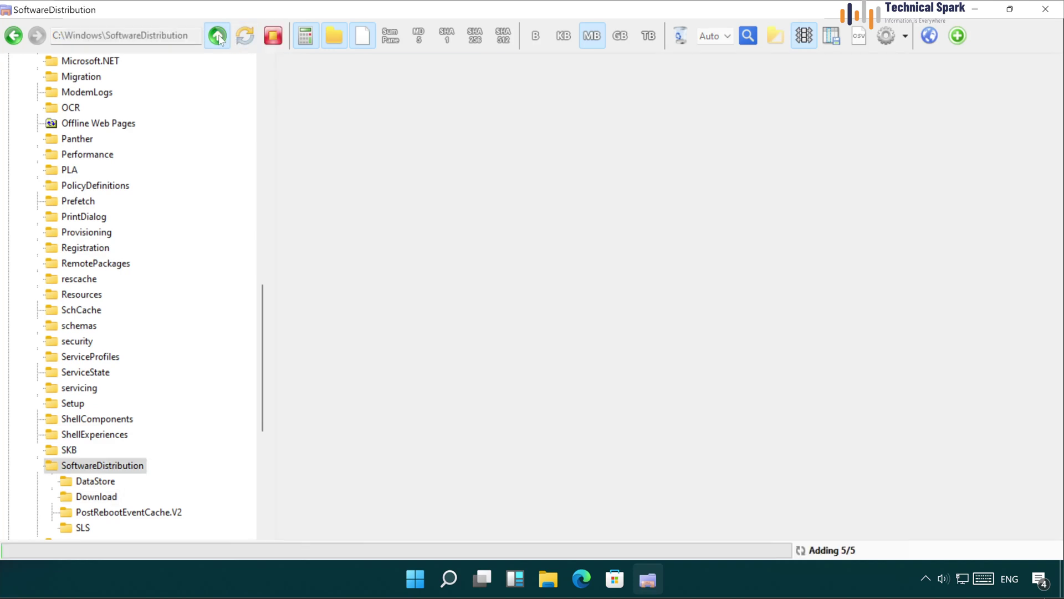
left_click(217, 36)
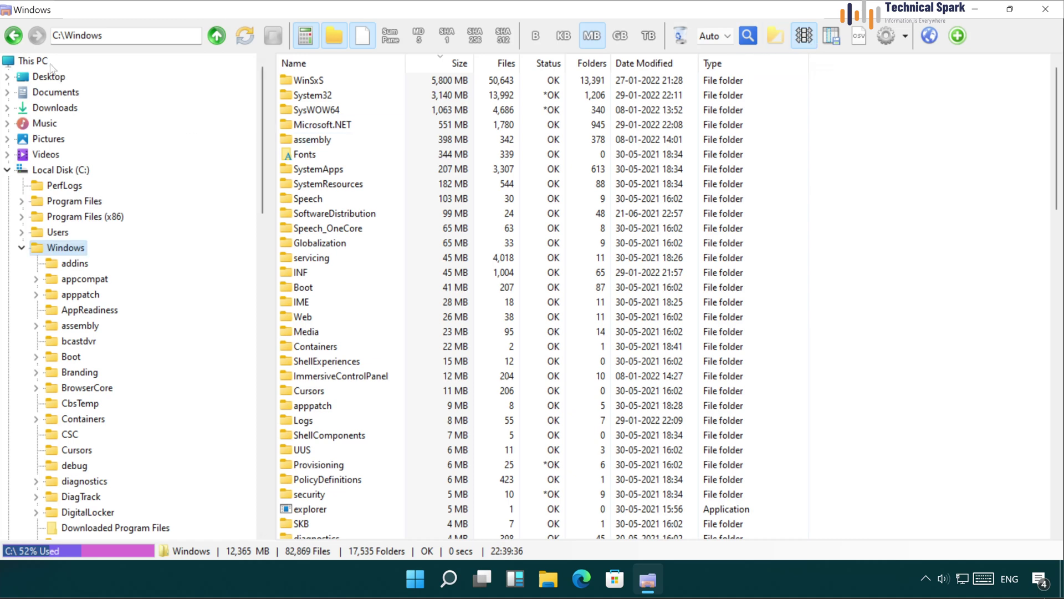
left_click(33, 61)
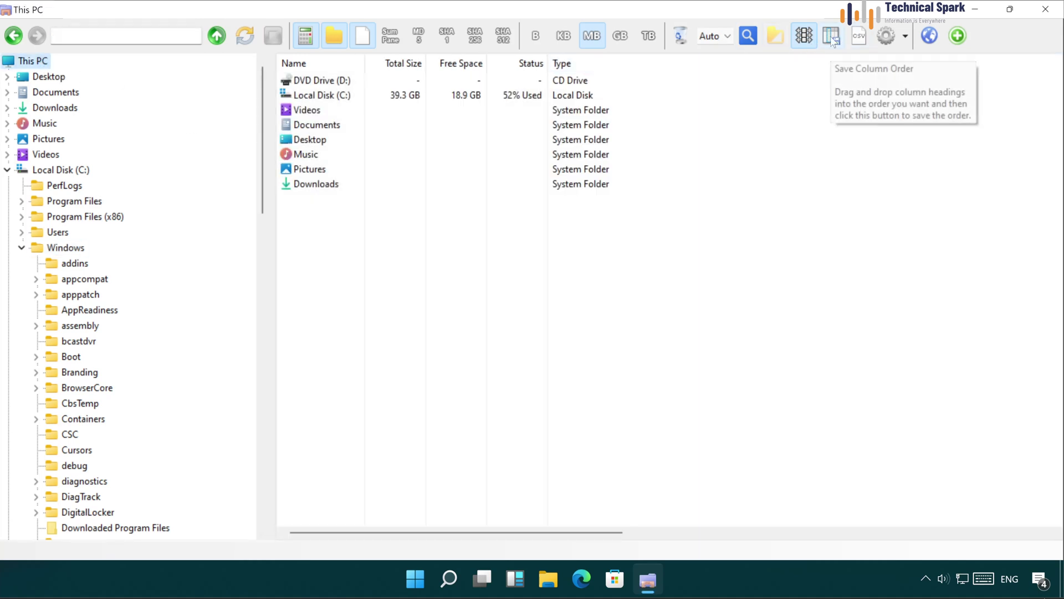
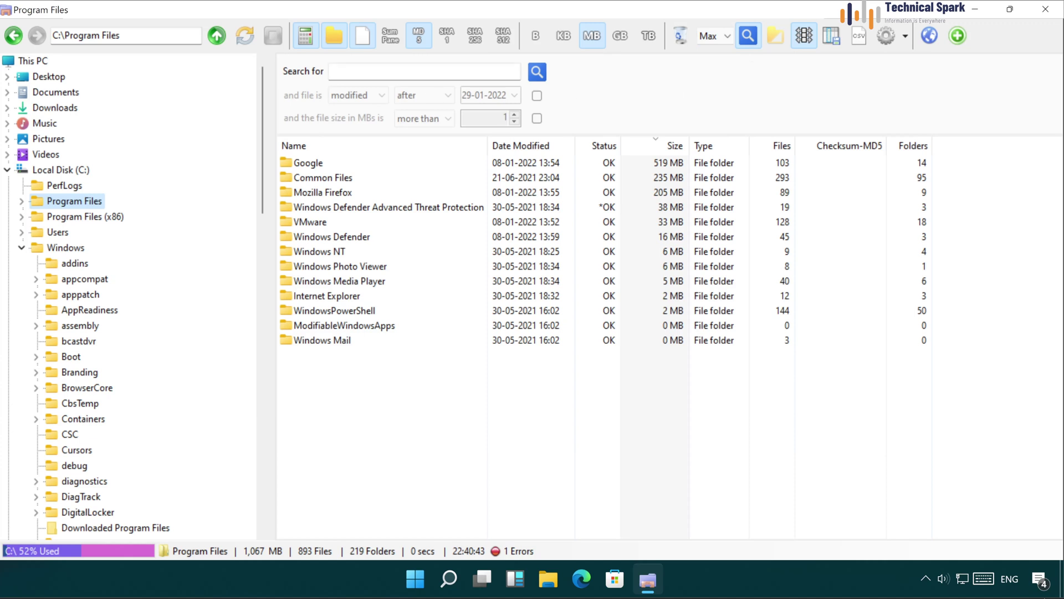
- Enter "test" as the Program Files search text and enable the date condition for files modified after 29-01-2022
left_click(406, 77)
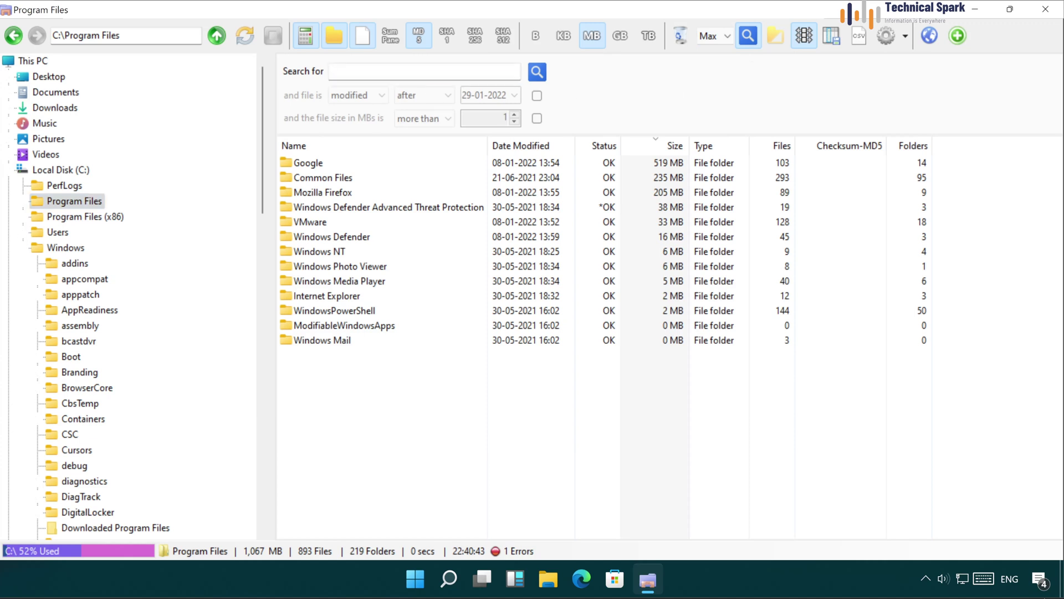
left_click(537, 95)
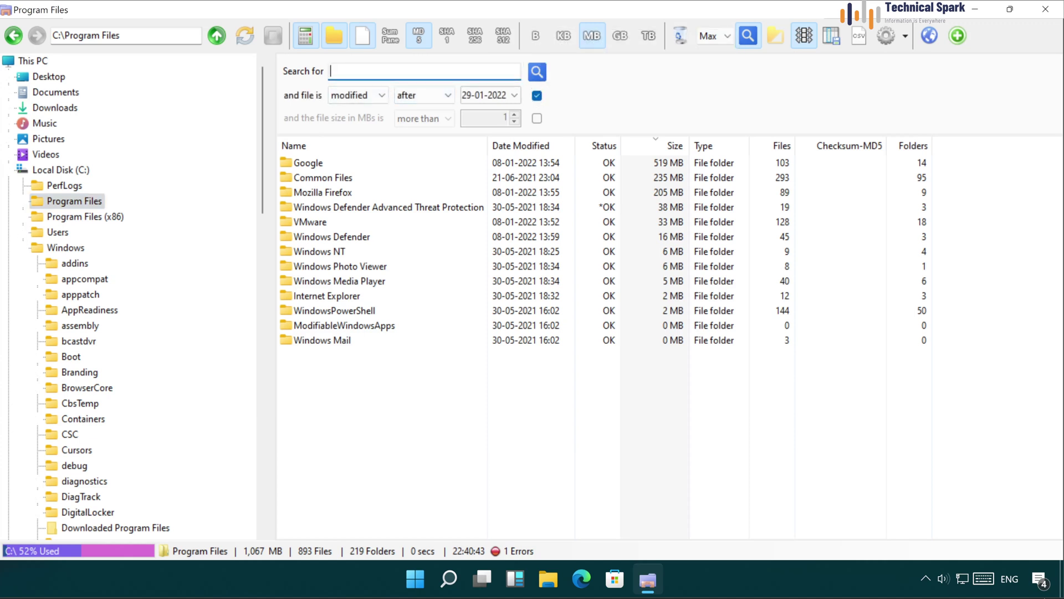
type("test")
- Look through the search form's date type, comparison and calendar choices without changing them
left_click(380, 95)
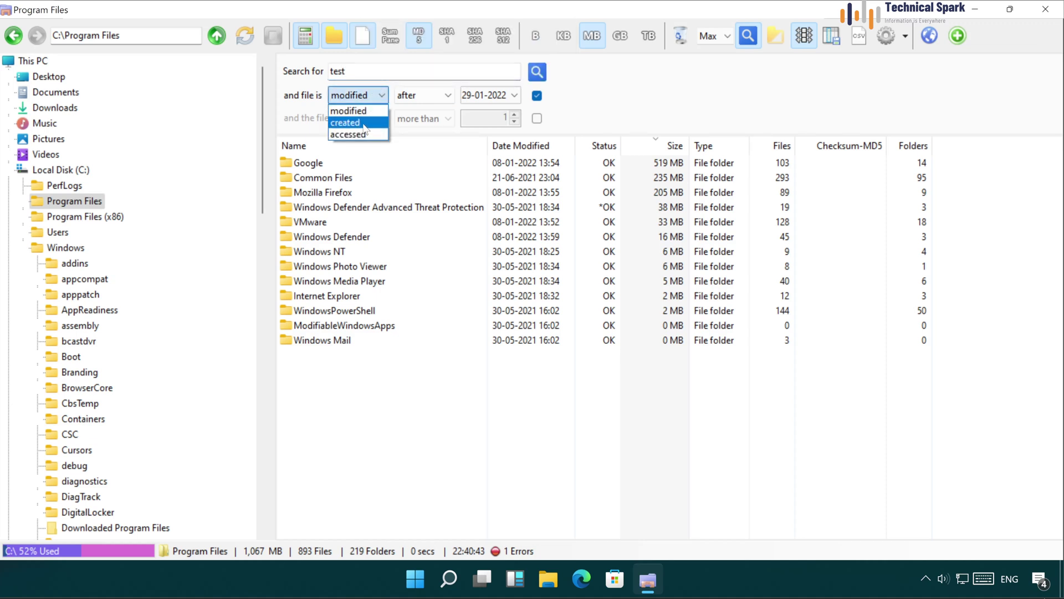
left_click(404, 107)
left_click(420, 98)
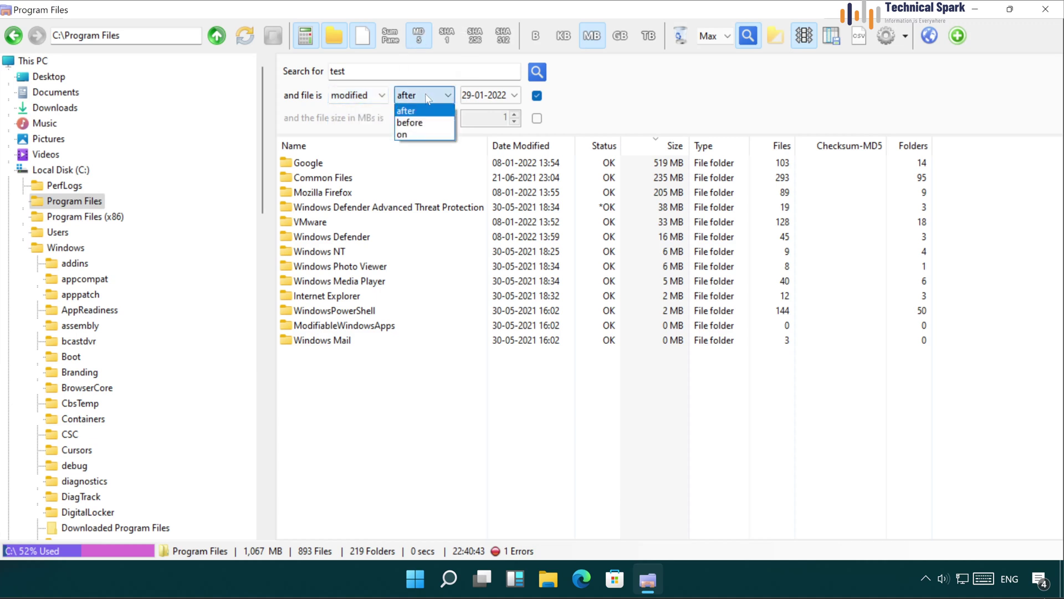
left_click(515, 96)
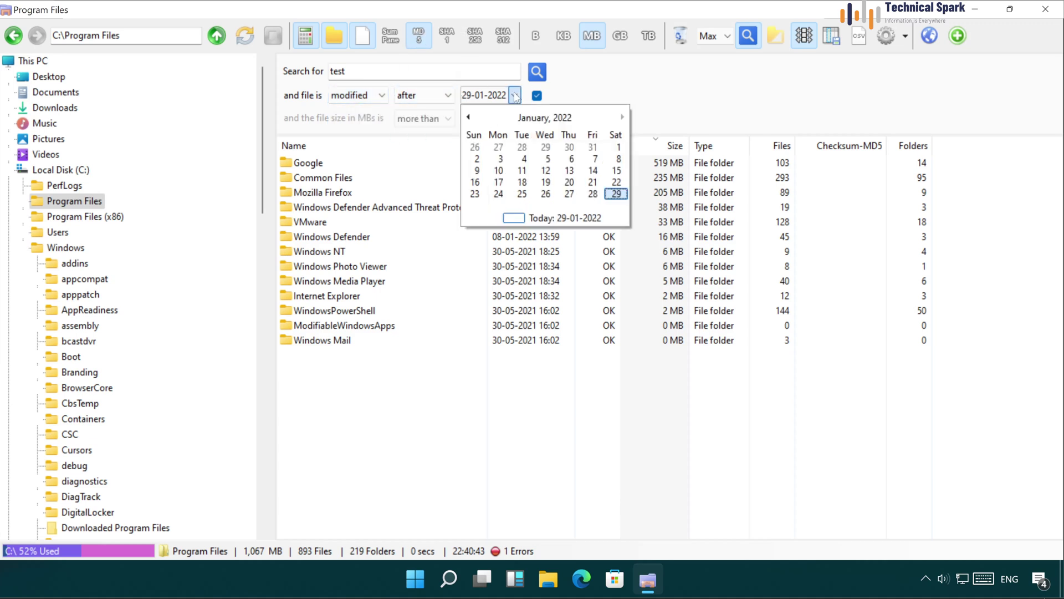
left_click(606, 93)
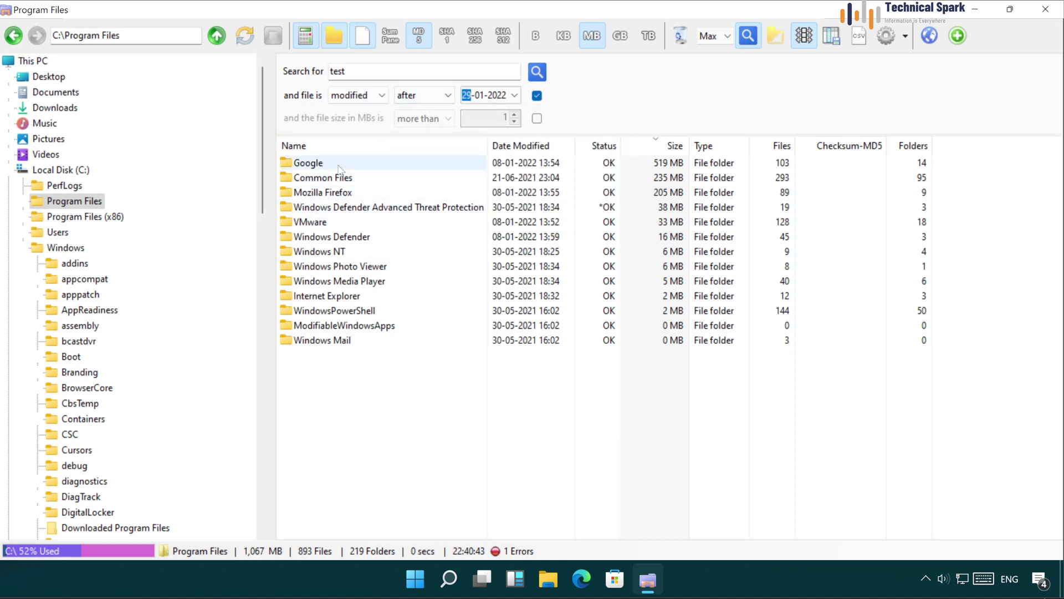
- Return to This PC with the drive tree collapsed and close the search form
left_click(77, 169)
left_click(34, 62)
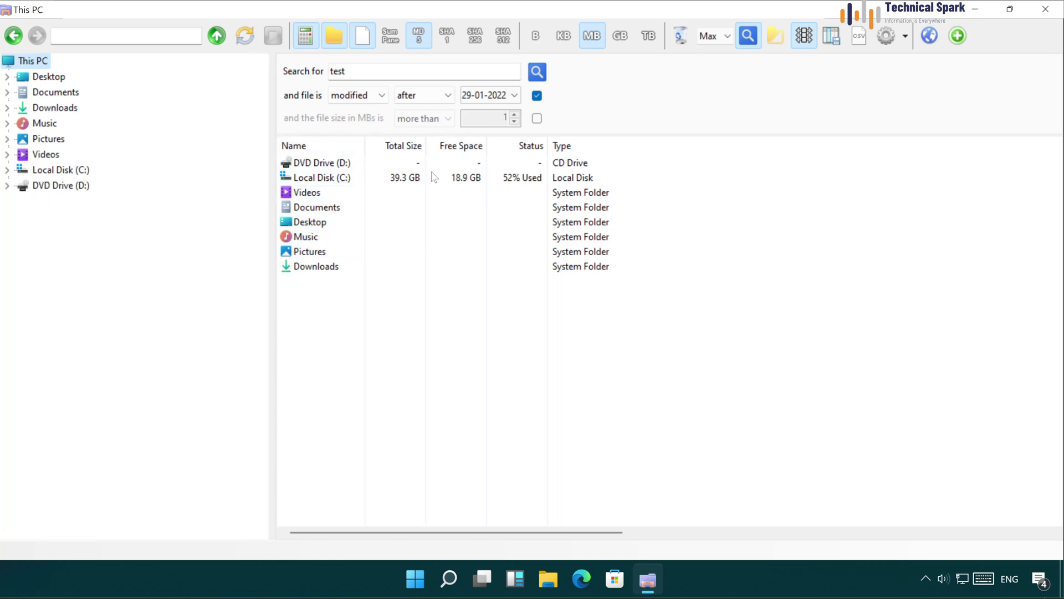
left_click(751, 39)
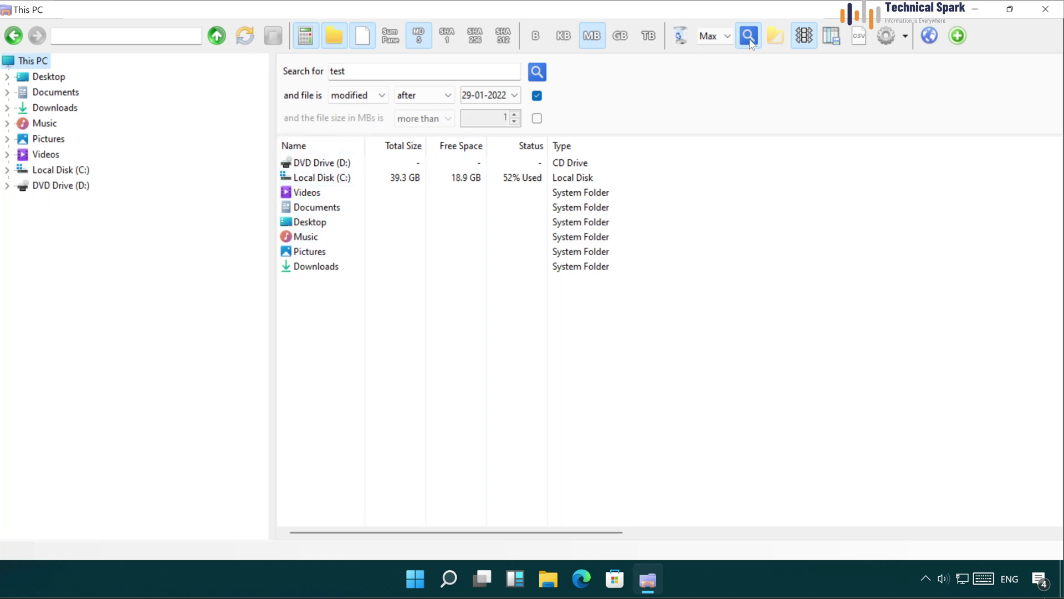
- Turn on the faded-folder option and show Downloads in a restored-down window
left_click(781, 41)
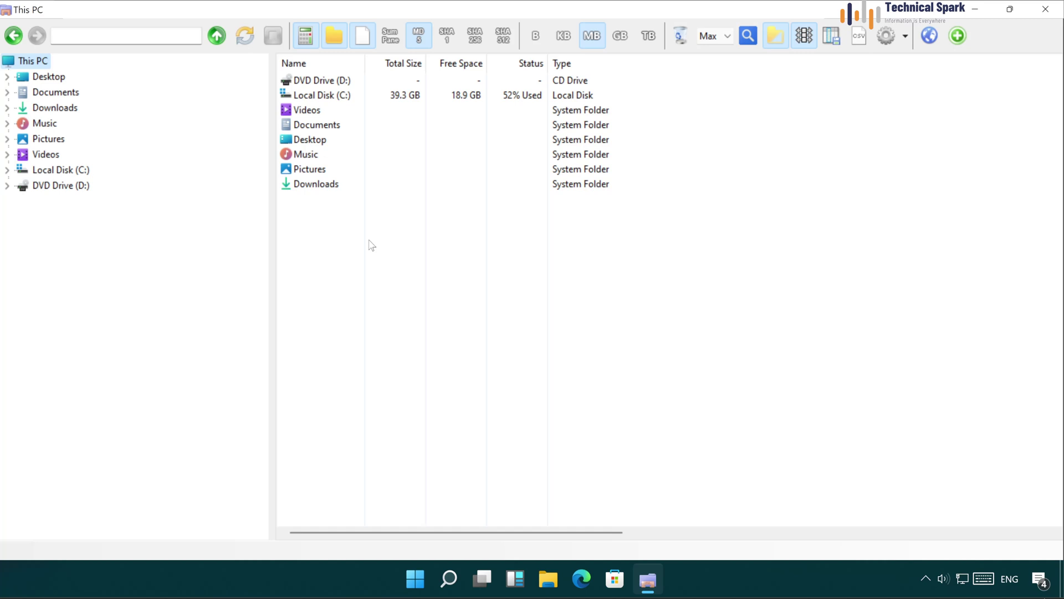
left_click(55, 108)
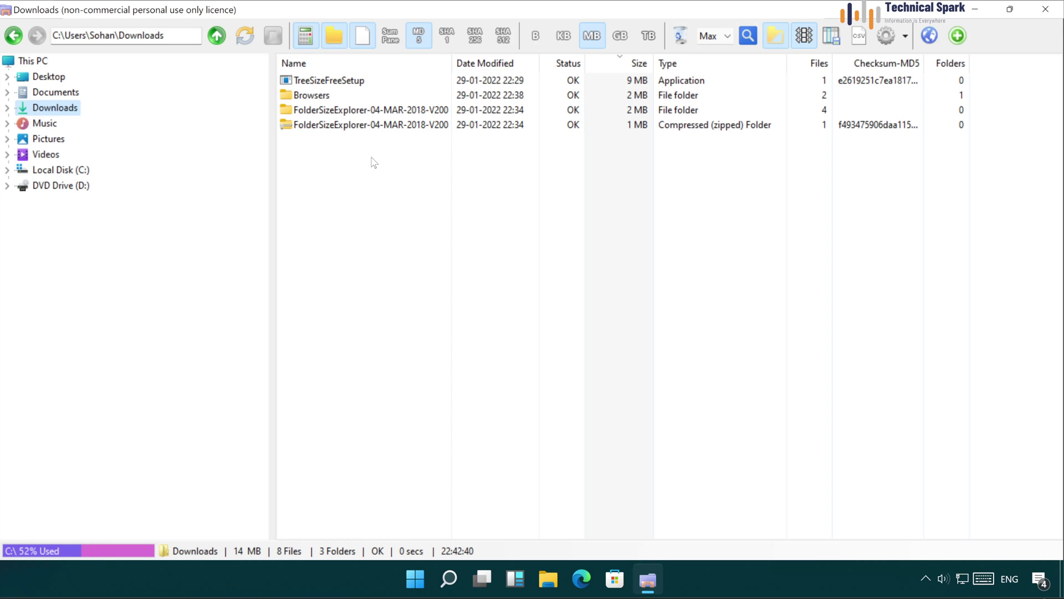
left_click(1010, 9)
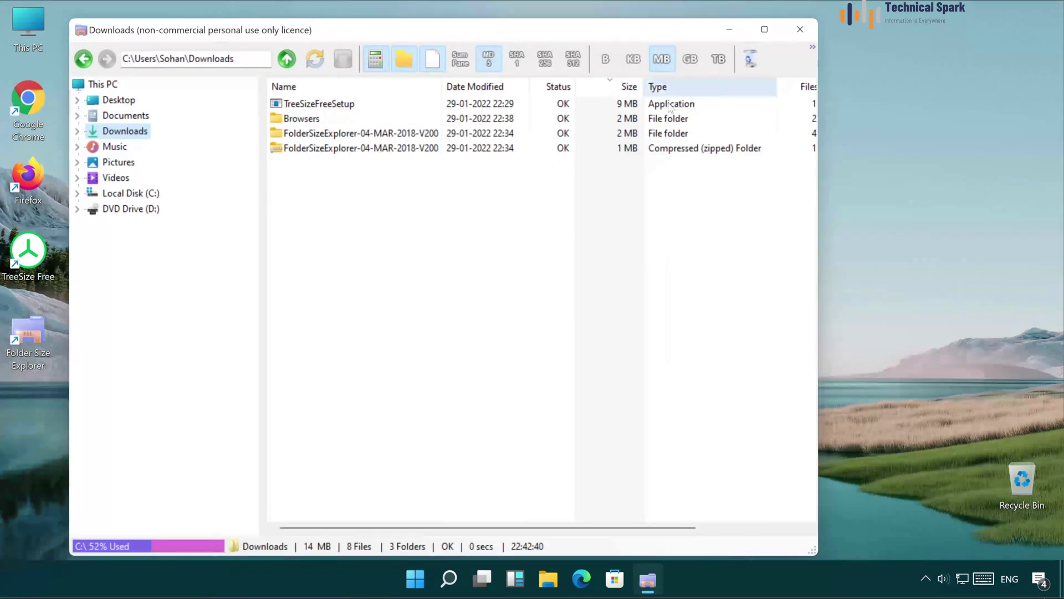